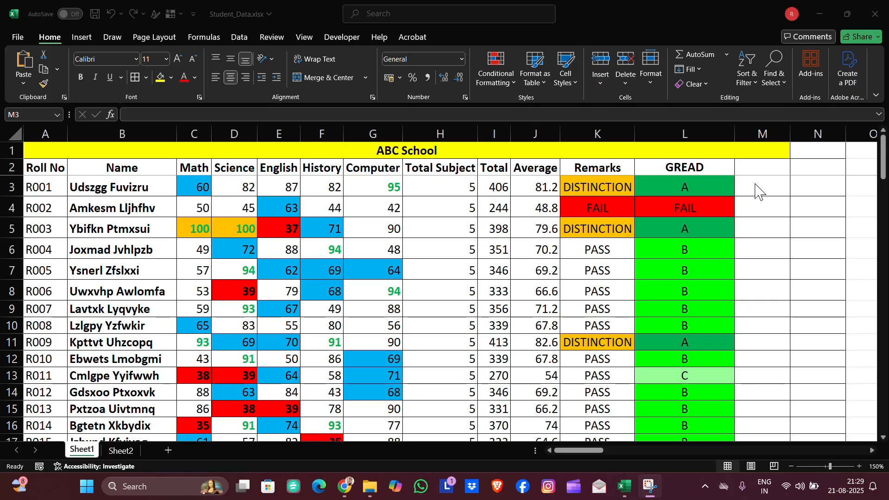
- Start an IFS formula in M3 that returns "A+" when the average in J3 is >=90 and "A" when >=75
click(756, 190)
text(=IFS)
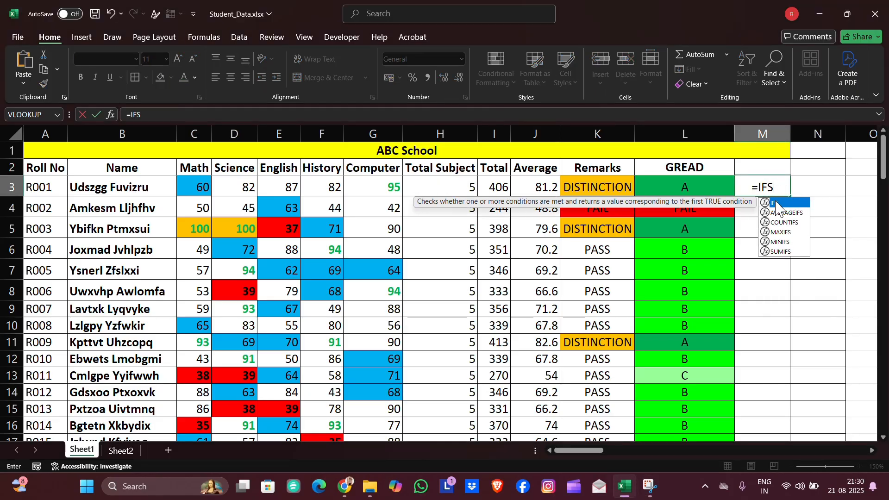
double_click(776, 204)
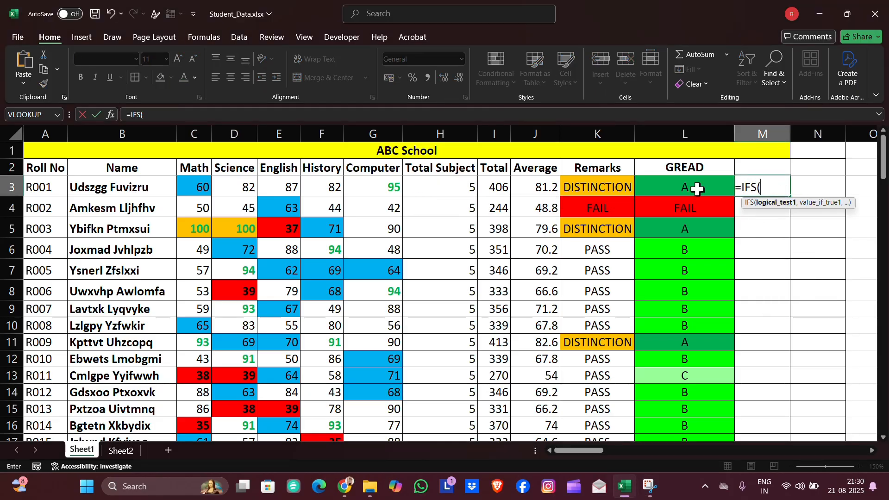
click(547, 184)
text(>=90)
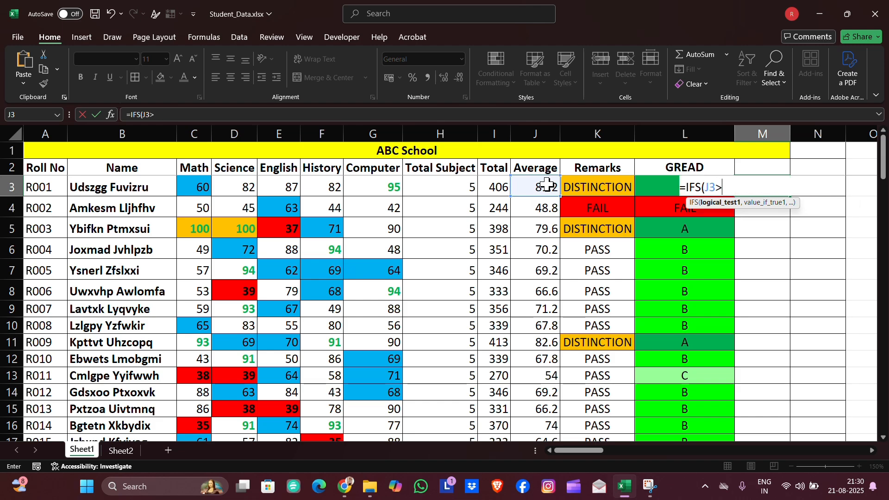
text(,")
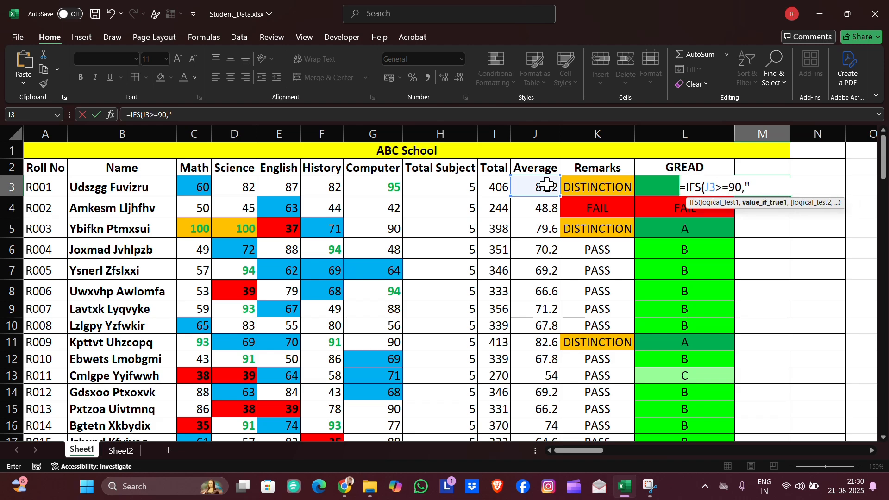
text(A+",)
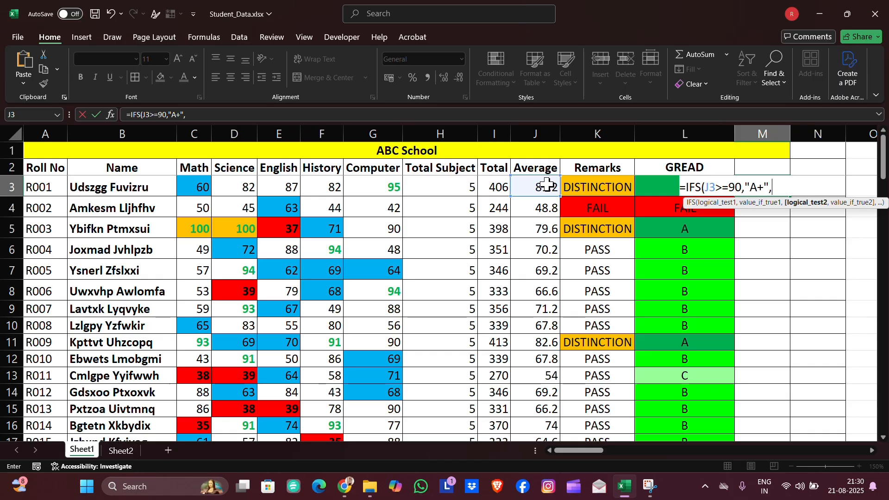
click(547, 184)
text(>=7)
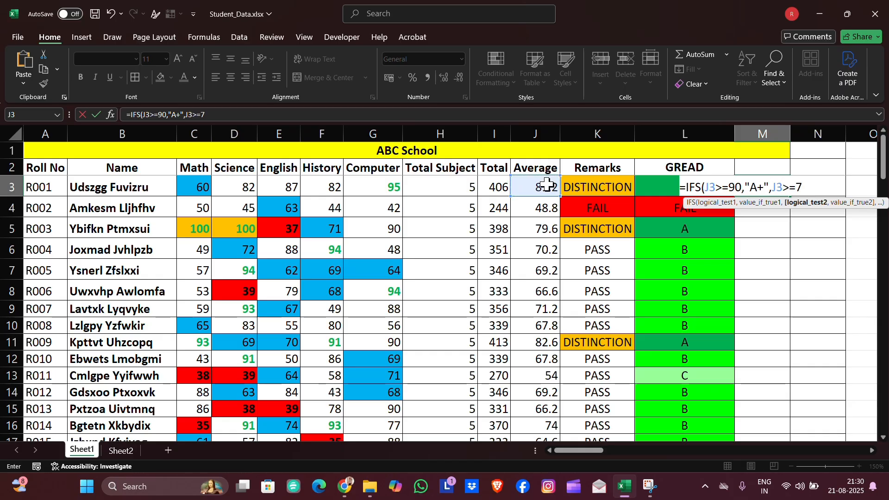
text(5,"A",)
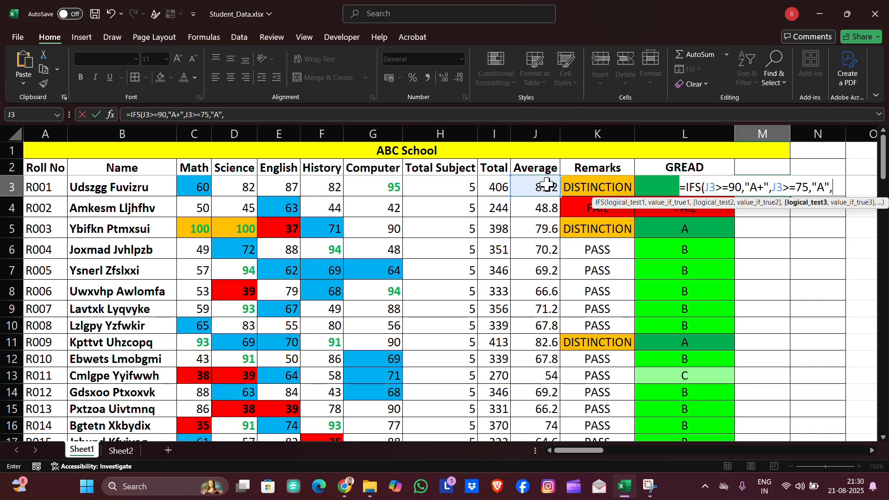
- Complete the IFS formula with J3>=60 giving "B", J3>=50 giving "C", J3<50 giving "FAIL", and enter it
click(547, 184)
text(>=60)
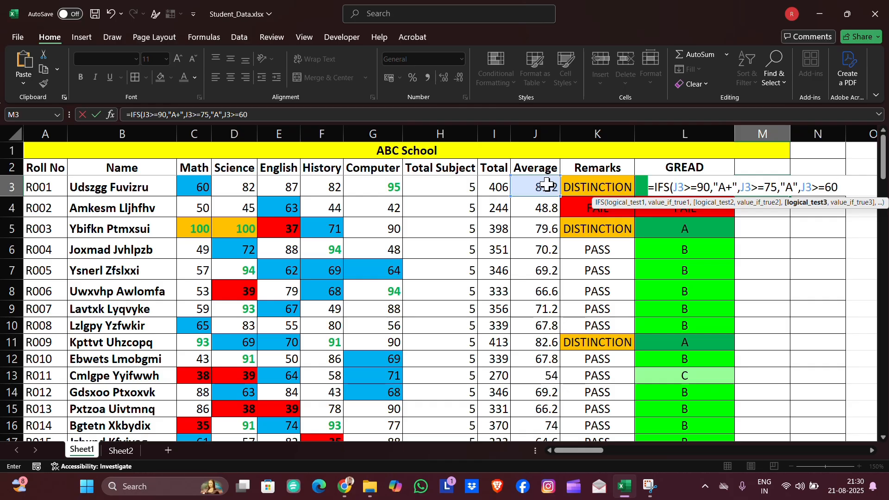
text(,"B",)
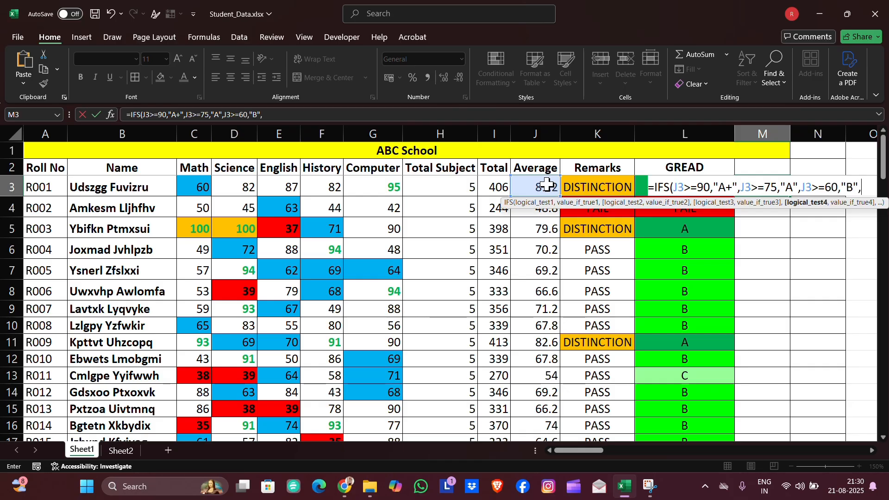
click(547, 184)
text(>=5)
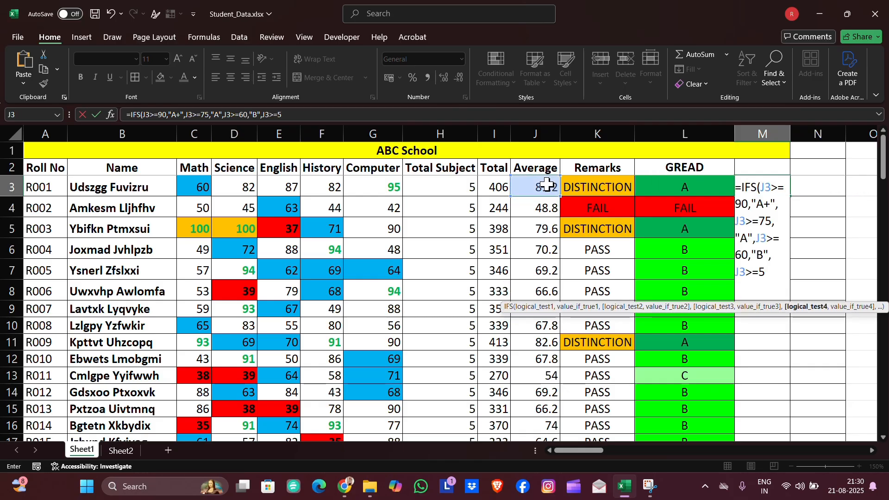
text(0,"C")
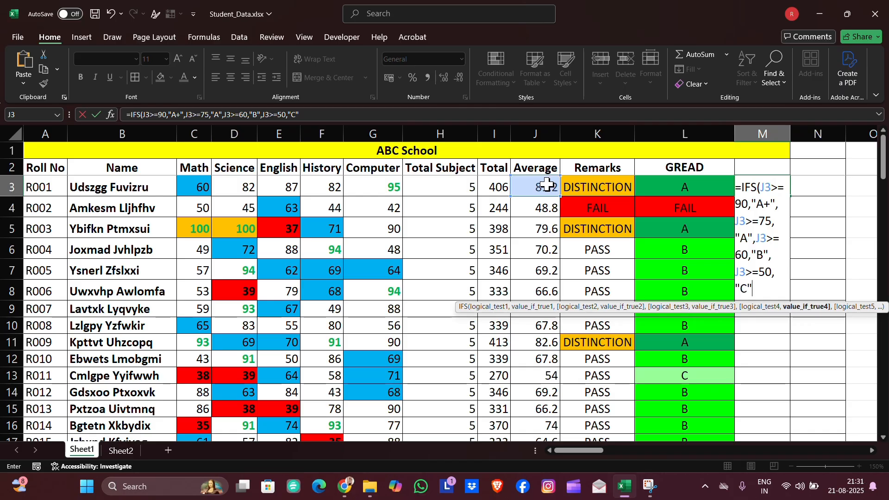
text(,)
click(547, 183)
text(<50)
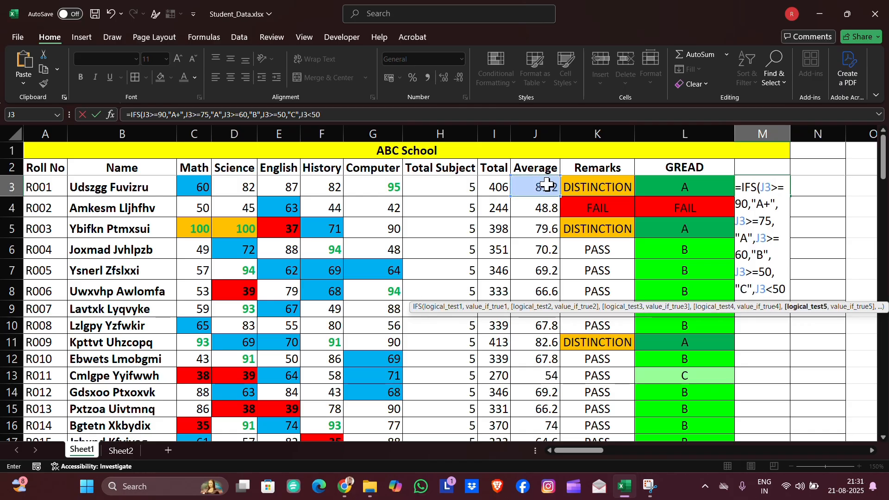
text(,")
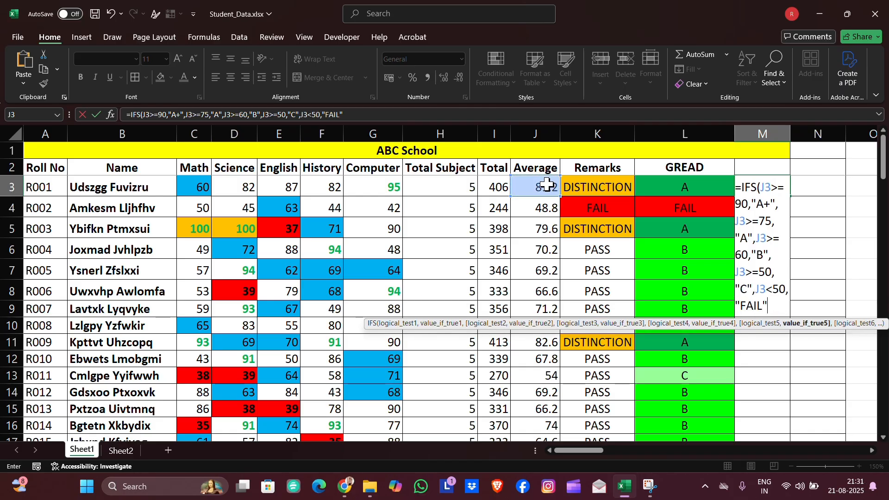
text(FAIL")
key(Return)
- Fill the grade formula from M3 down the whole column M
click(790, 198)
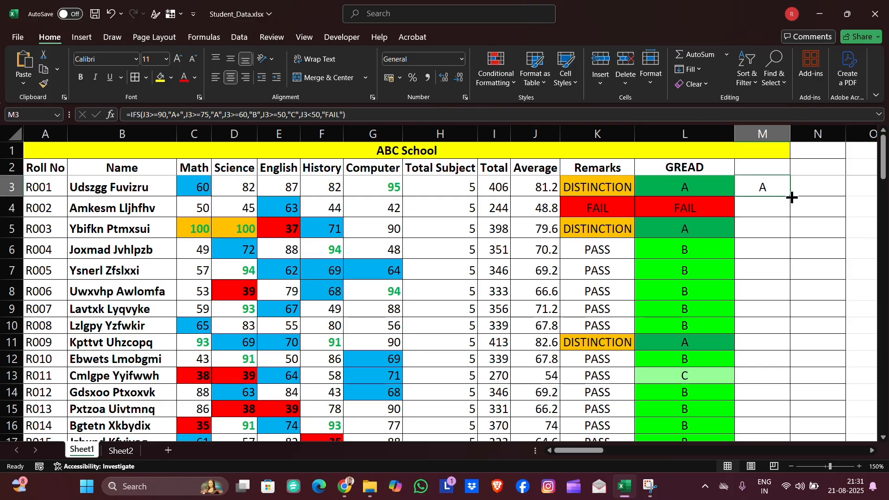
double_click(789, 194)
key(Return)
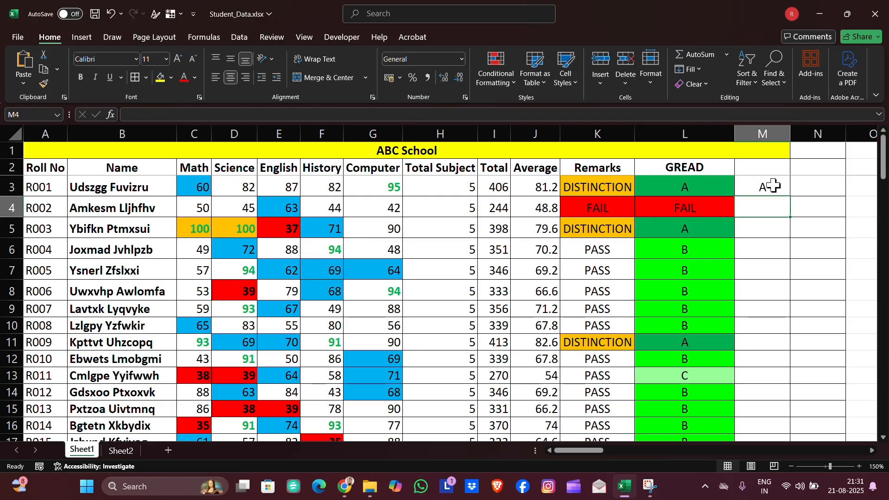
click(774, 186)
double_click(790, 197)
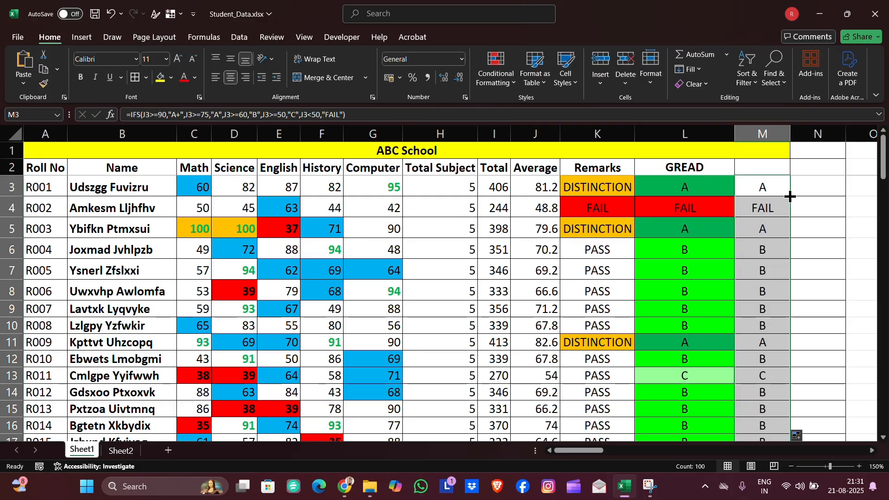
- Scroll through column M and inspect the grade formula in cell M52
scroll(762, 204, down, 1)
scroll(761, 203, down, 9)
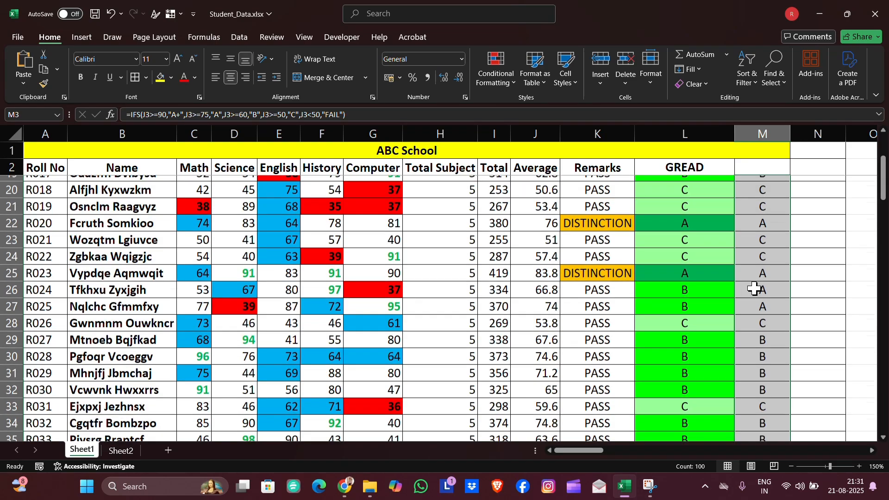
scroll(755, 301, down, 4)
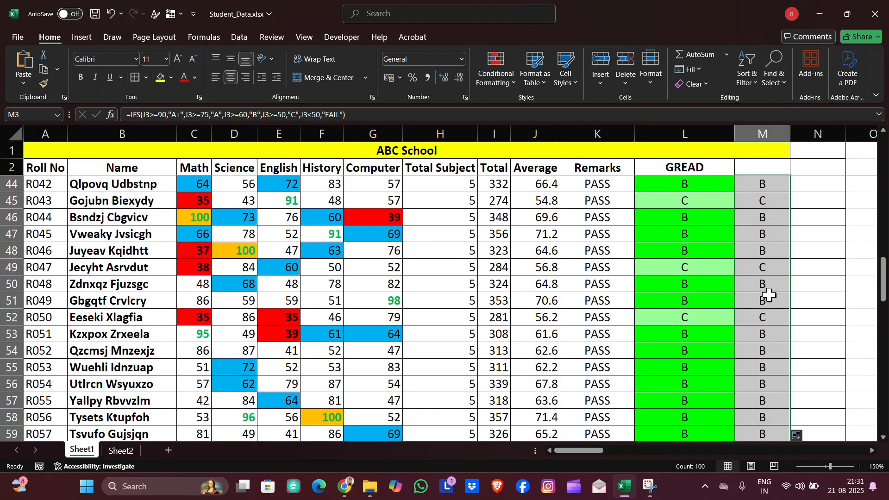
click(755, 314)
key(XF86AudioRaiseVolume)
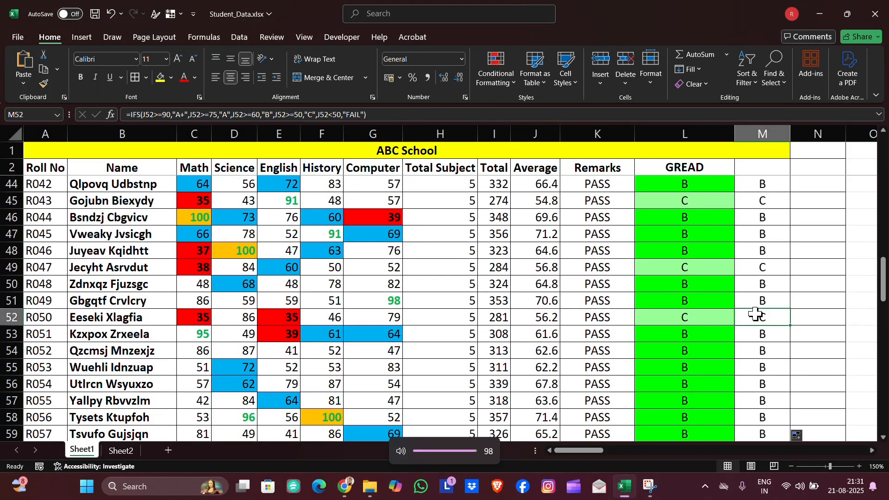
double_click(756, 314)
key(Return)
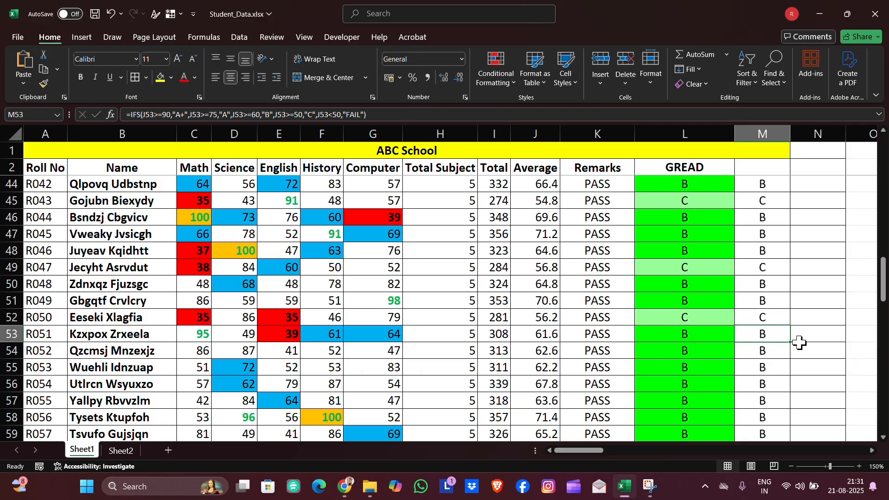
scroll(794, 341, down, 5)
scroll(800, 343, up, 20)
- Start an IF with AND formula in N3 testing whether the average in J3 is greater than 80
click(809, 182)
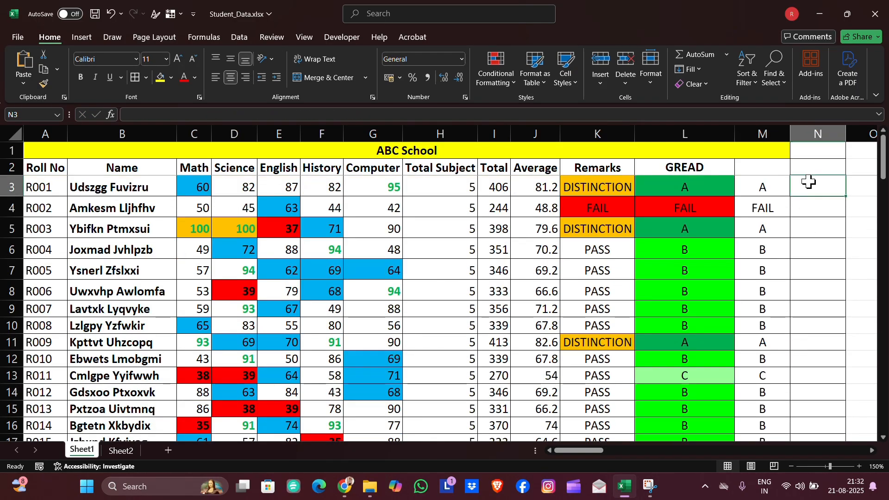
text(=IF)
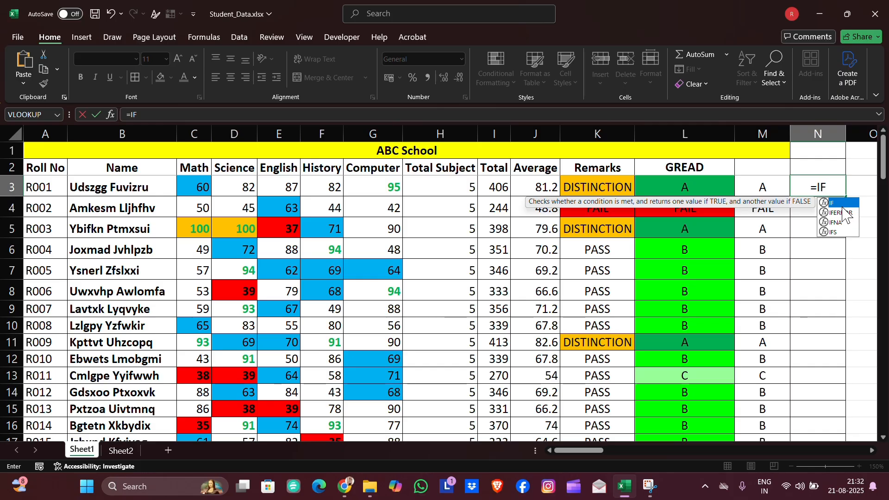
text(()
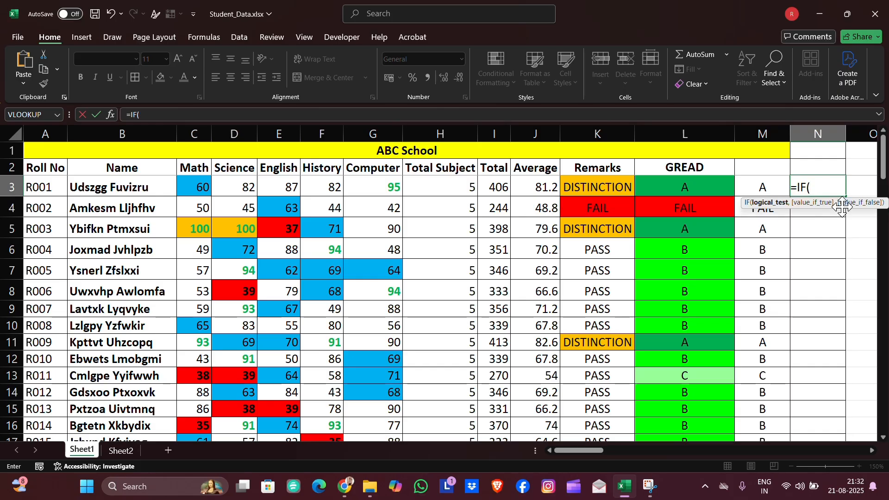
text(AND)
double_click(842, 211)
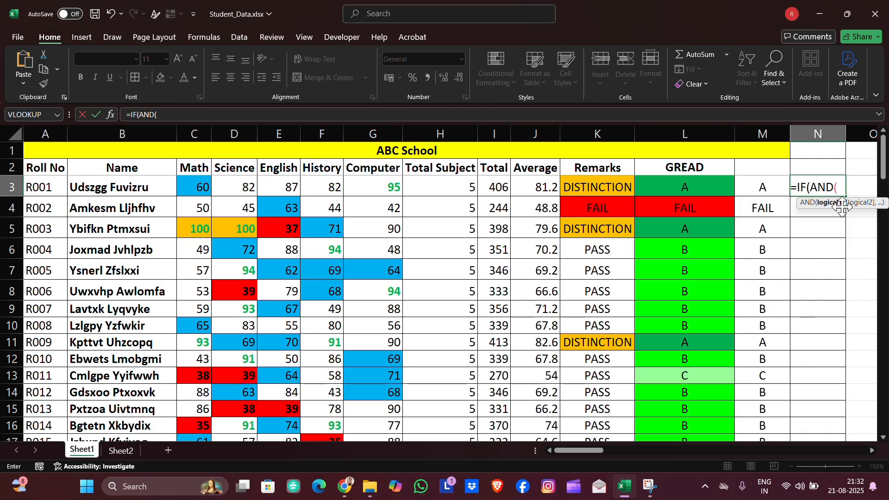
click(528, 184)
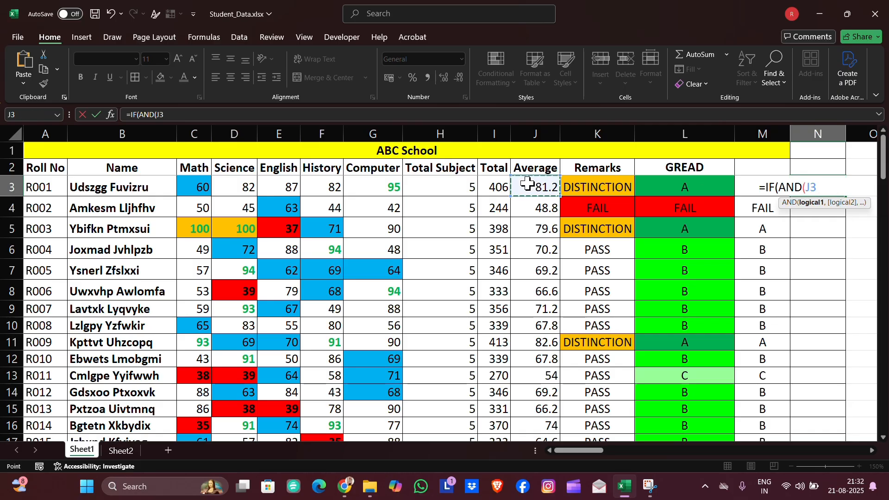
text(>80,)
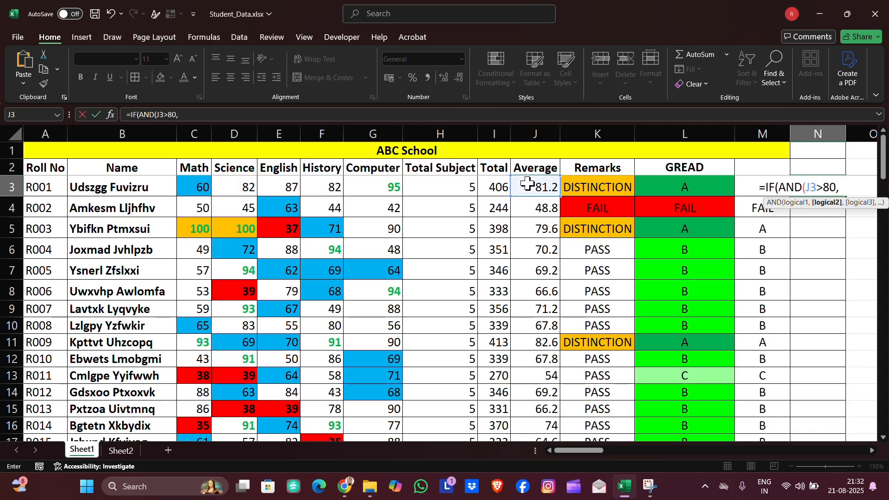
text(MIN)
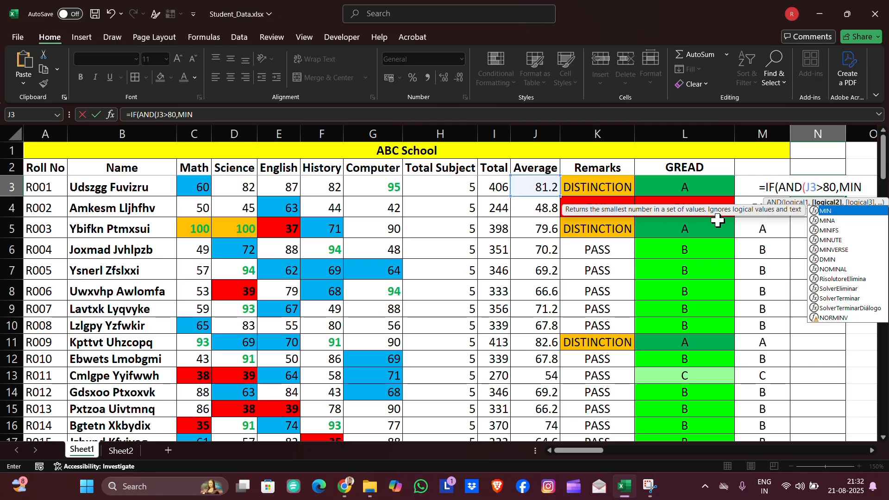
- Add a second AND condition requiring MIN(C3:G3) to be greater than 50
double_click(828, 211)
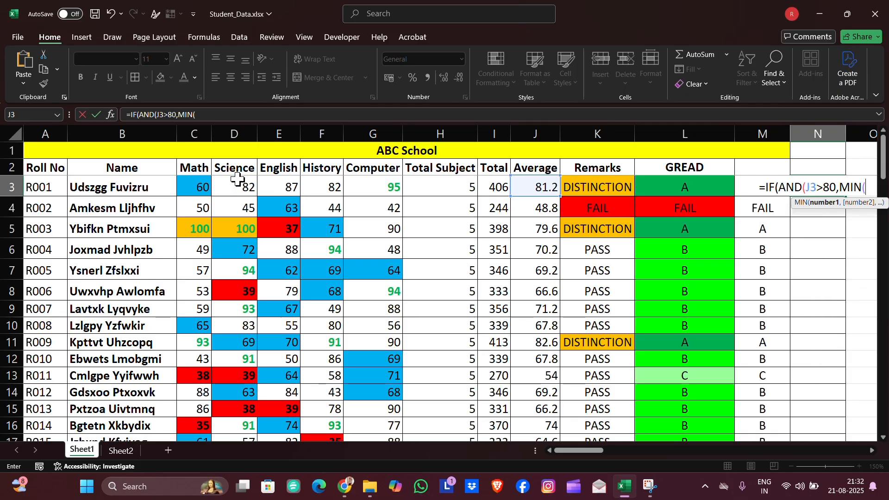
drag(199, 187, 355, 187)
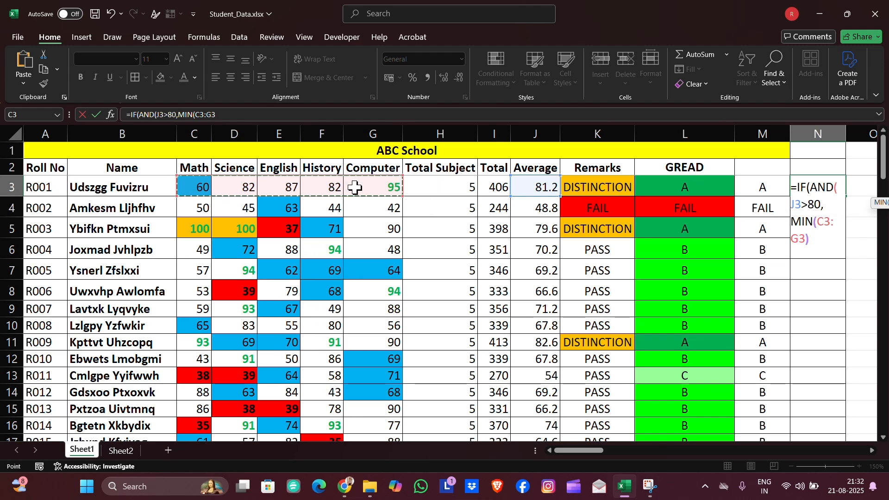
text()>50)
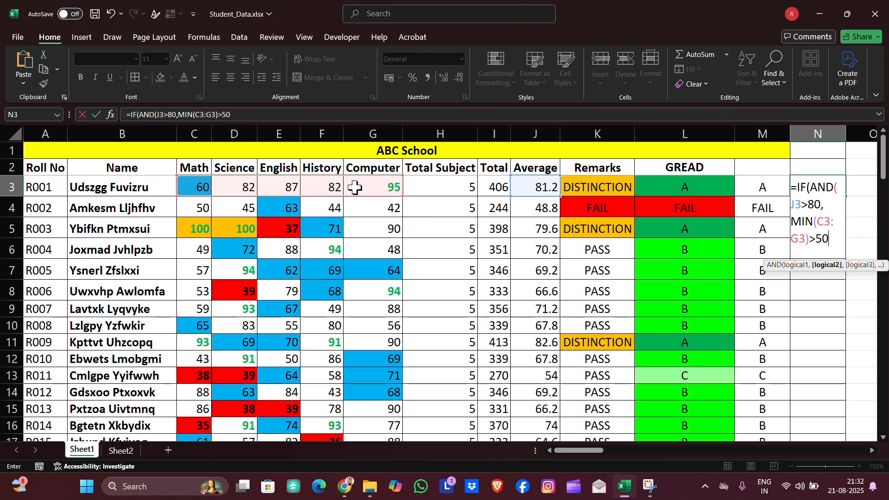
text(),:)
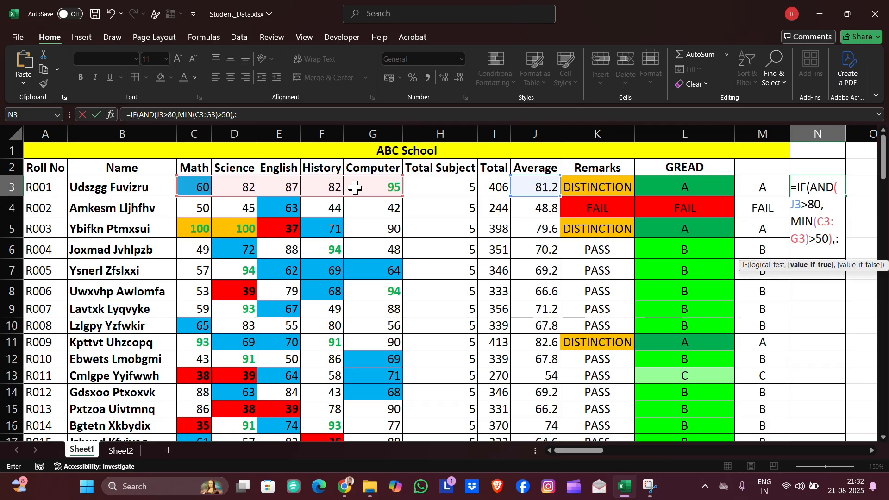
key(BackSpace)
text(")
text(EXC)
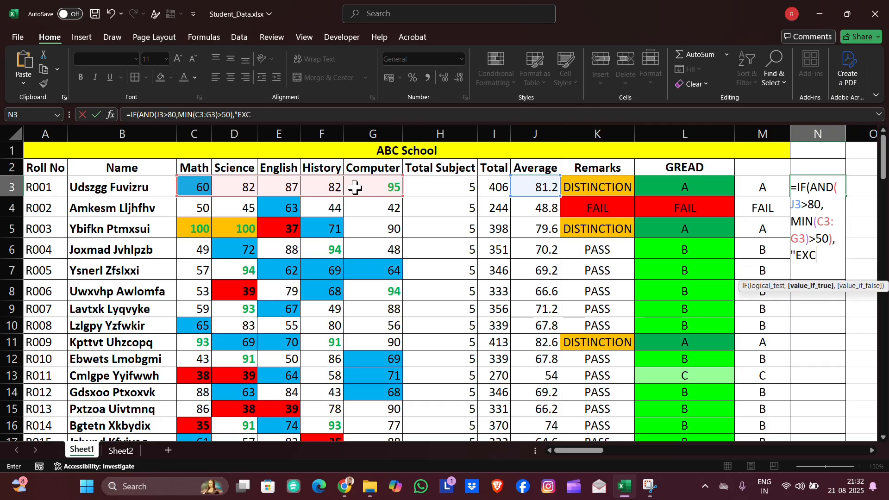
text(ELLEN)
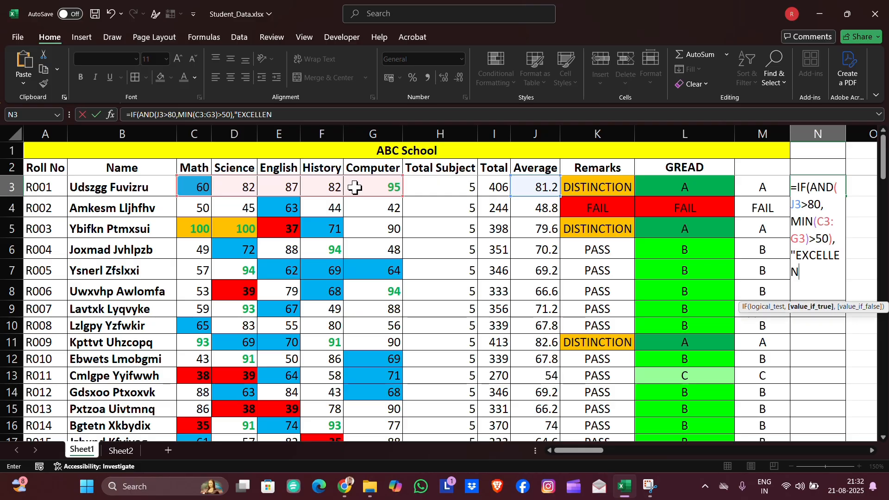
text(T","")
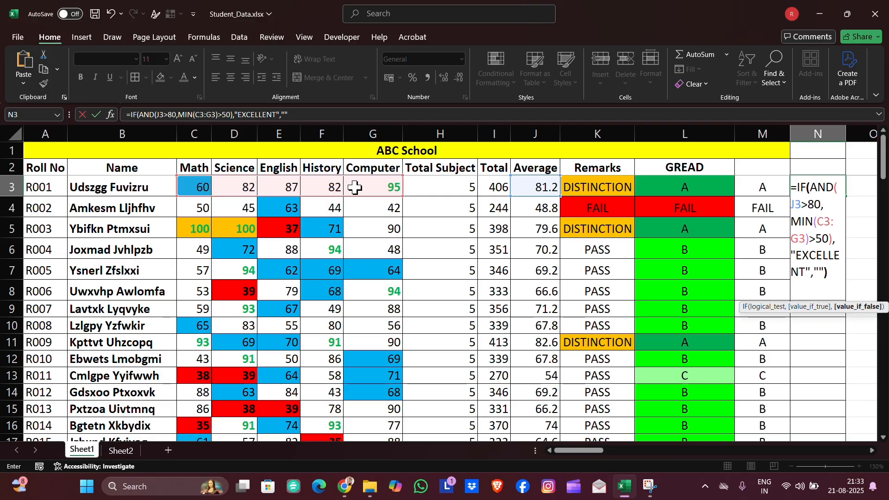
text())
- Complete the N3 formula to return "EXCELLENT" when both conditions hold and an empty string otherwise
key(Return)
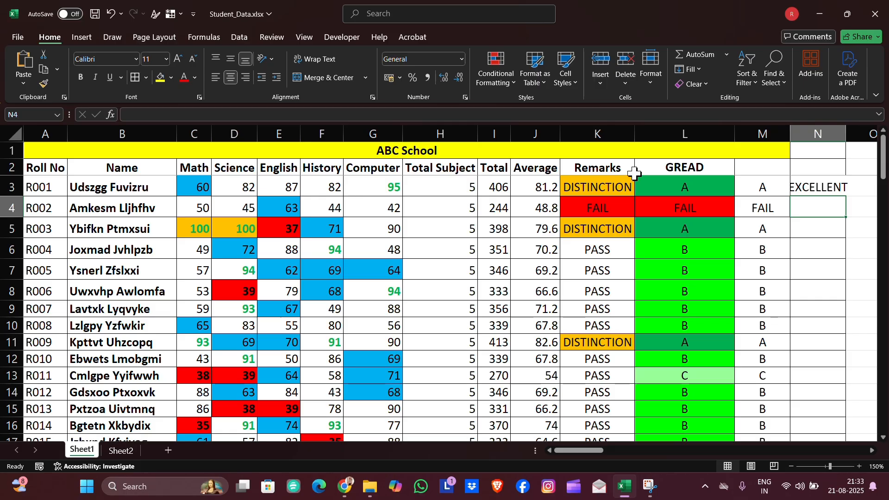
- Autofit column N's width and fill the N3 formula down the whole column
double_click(847, 133)
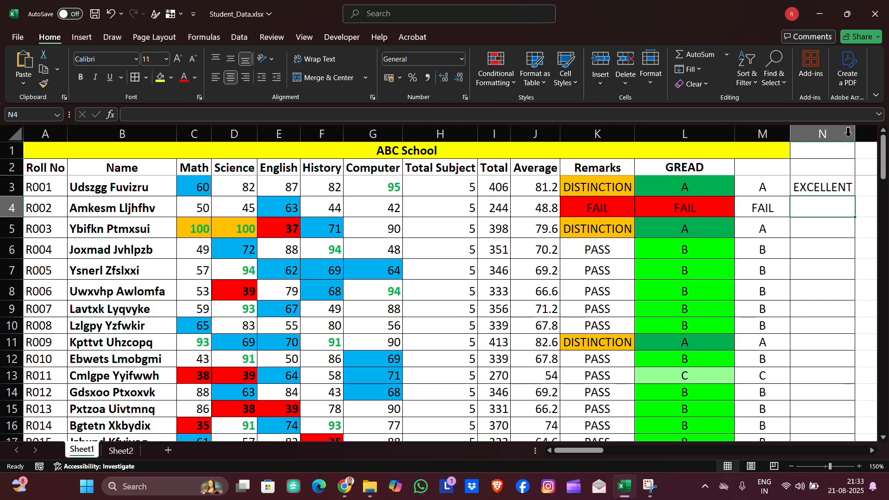
click(845, 185)
double_click(854, 197)
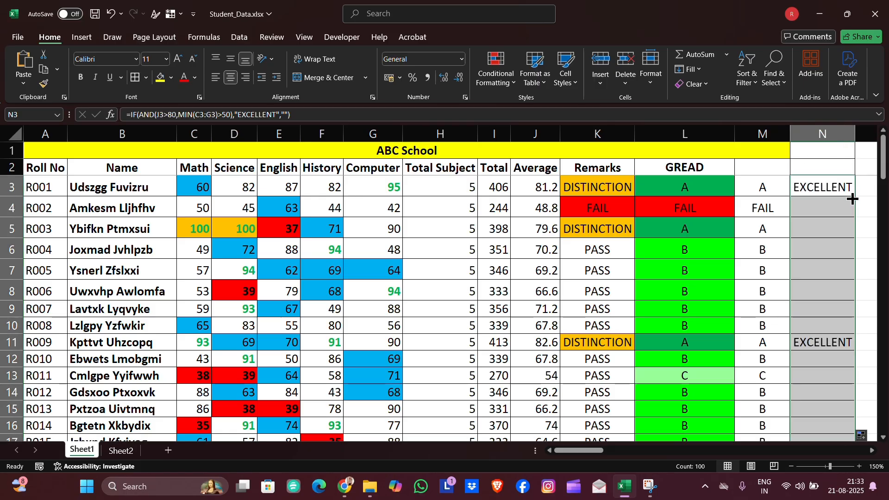
scroll(772, 315, down, 2)
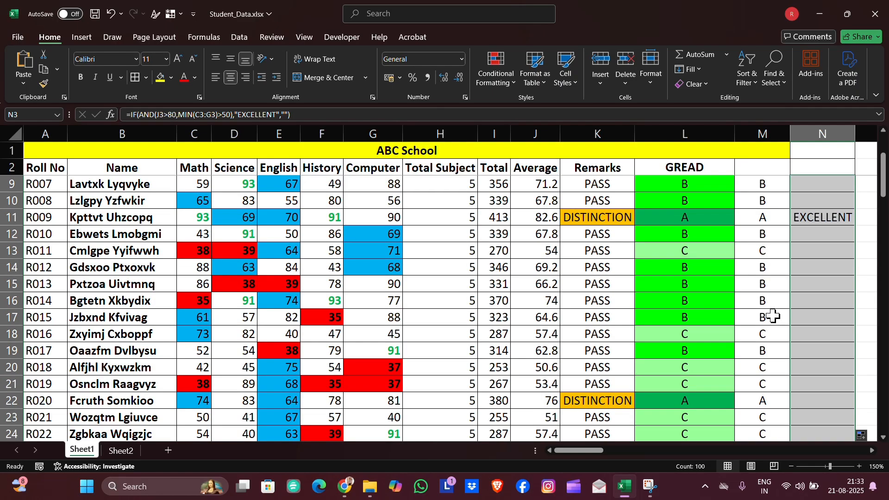
scroll(772, 315, down, 4)
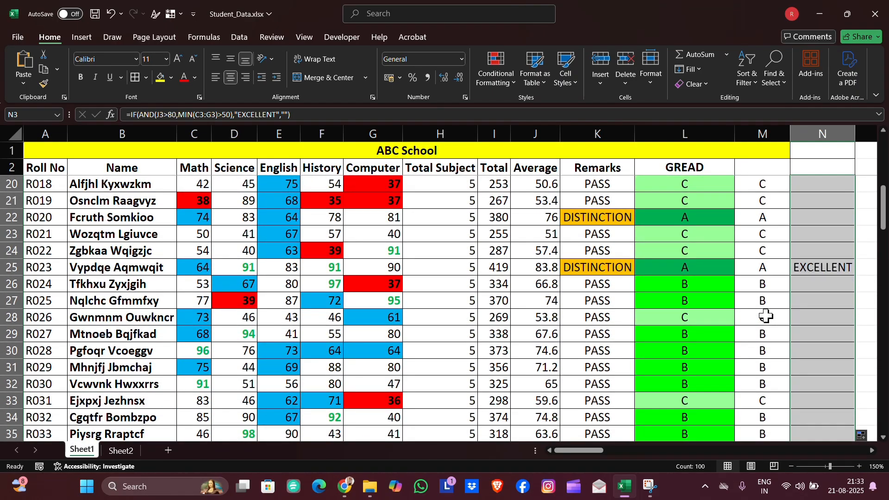
scroll(830, 270, down, 5)
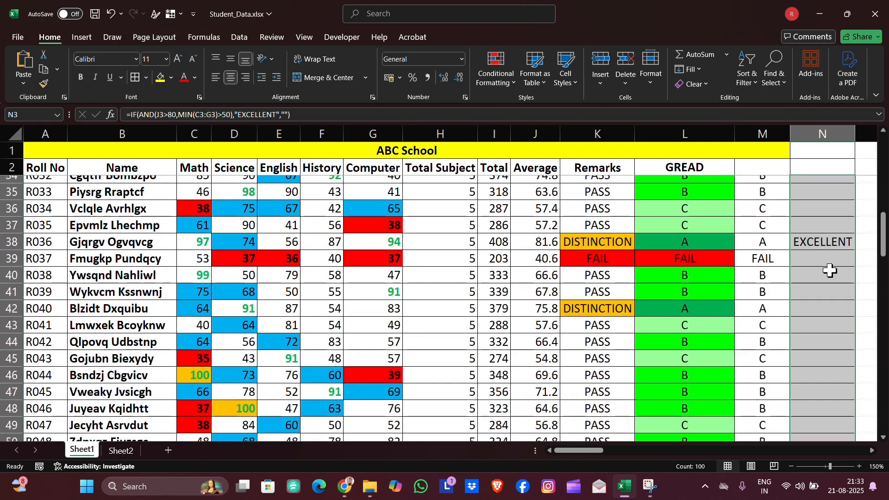
scroll(826, 242, down, 6)
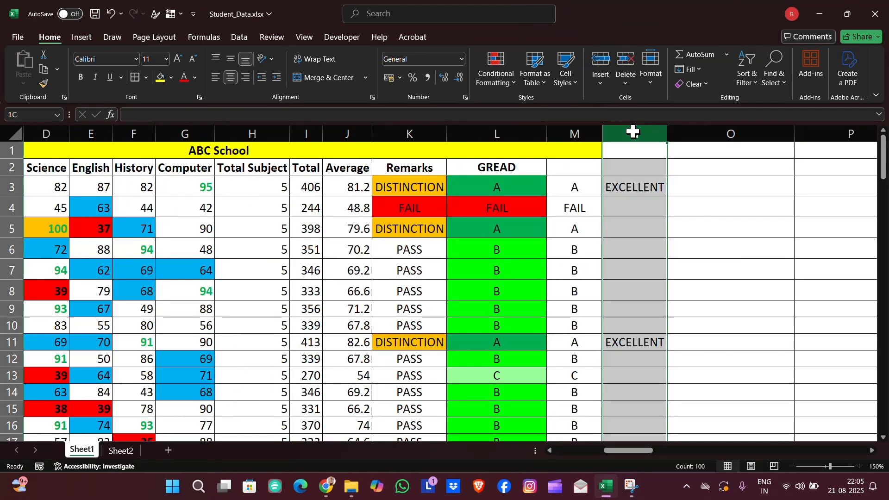
- Add a conditional formatting rule to column N giving cells equal to EXCELLENT an orange fill
click(632, 134)
click(496, 74)
click(523, 226)
click(408, 94)
click(469, 198)
click(463, 224)
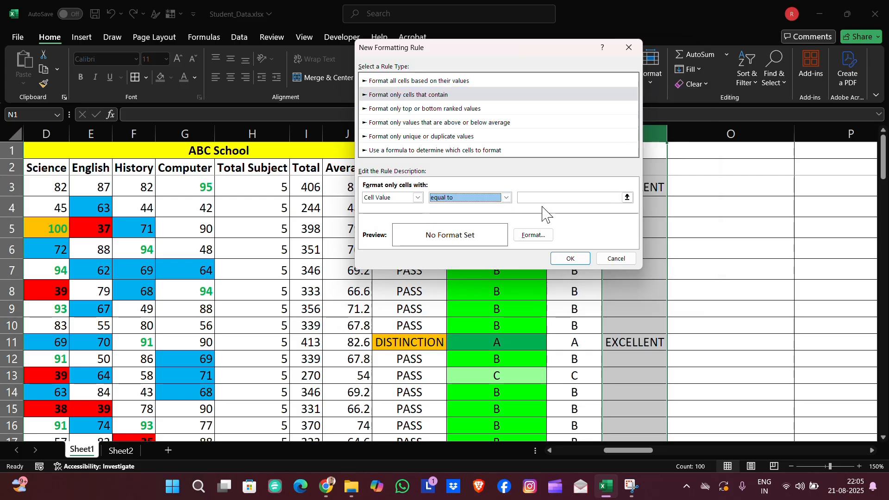
click(547, 199)
text(EXCELLENT)
click(533, 235)
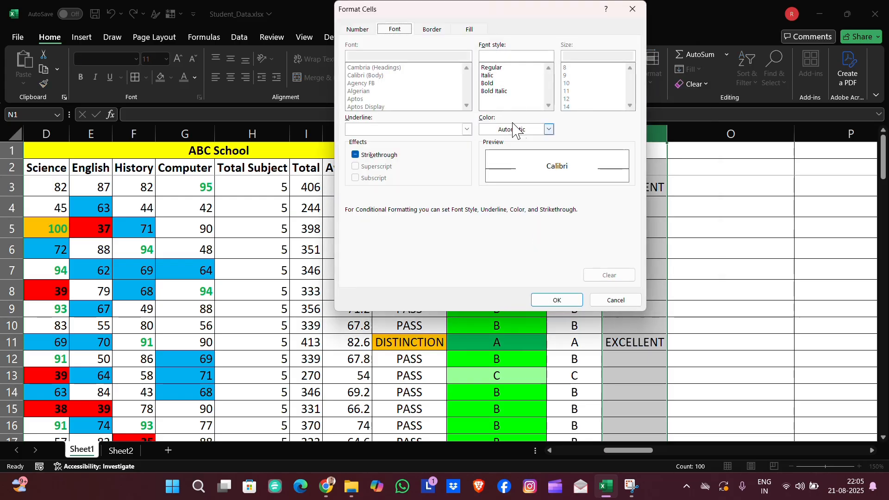
click(469, 28)
click(365, 175)
click(557, 300)
click(569, 258)
- Start an IF with OR formula in O3 testing whether C3 is less than 40
click(757, 185)
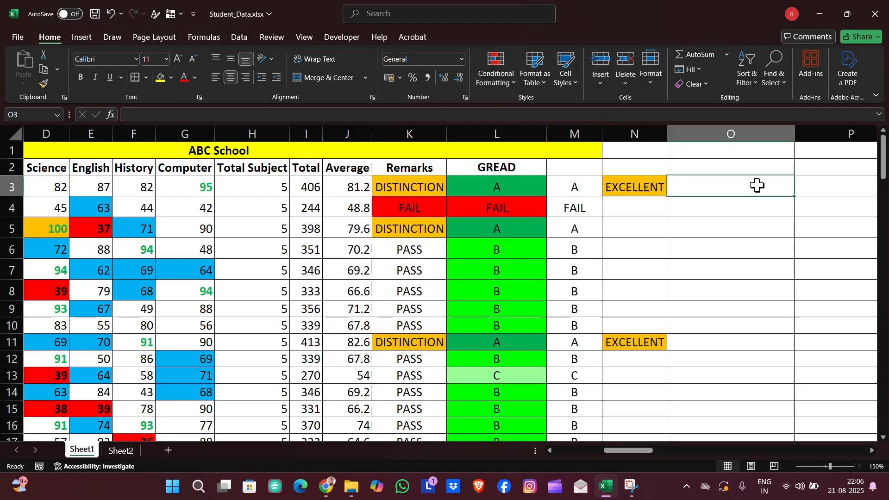
text(=)
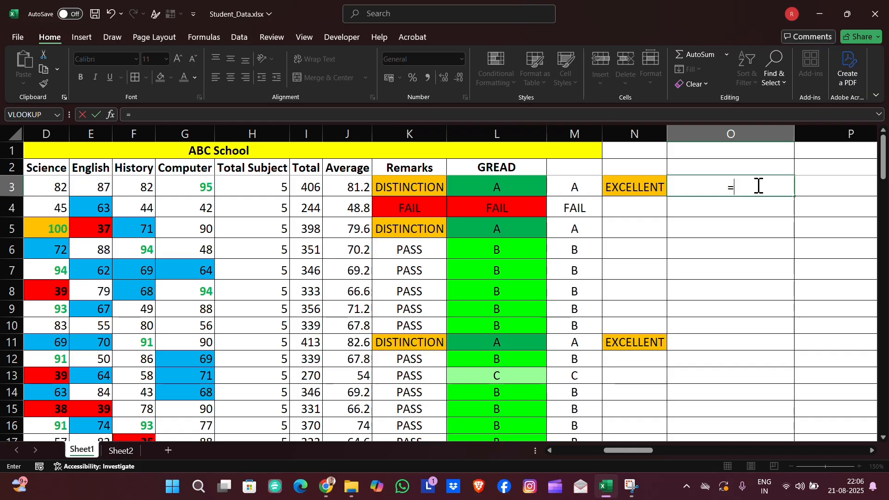
text(IF()
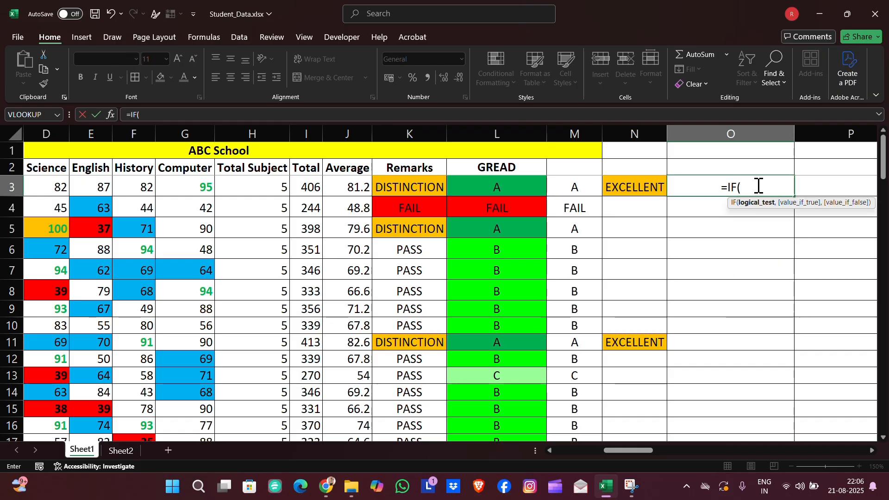
text(OR)
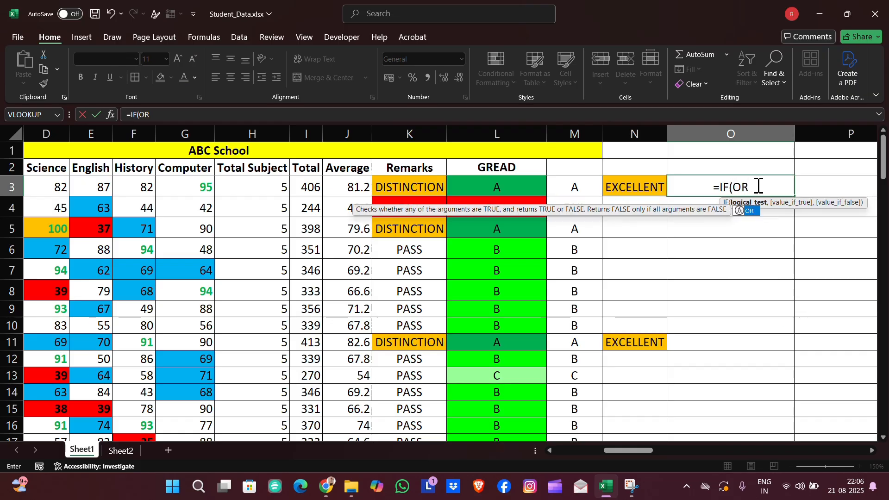
text(()
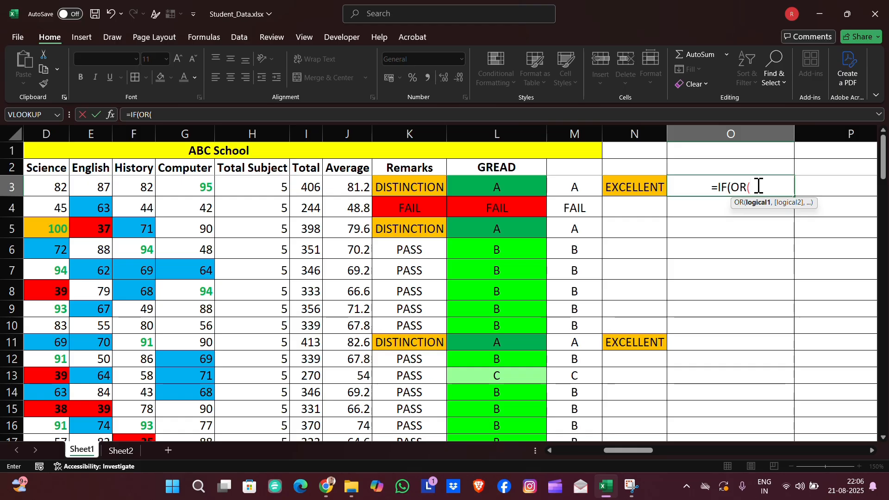
scroll(134, 221, left, 2)
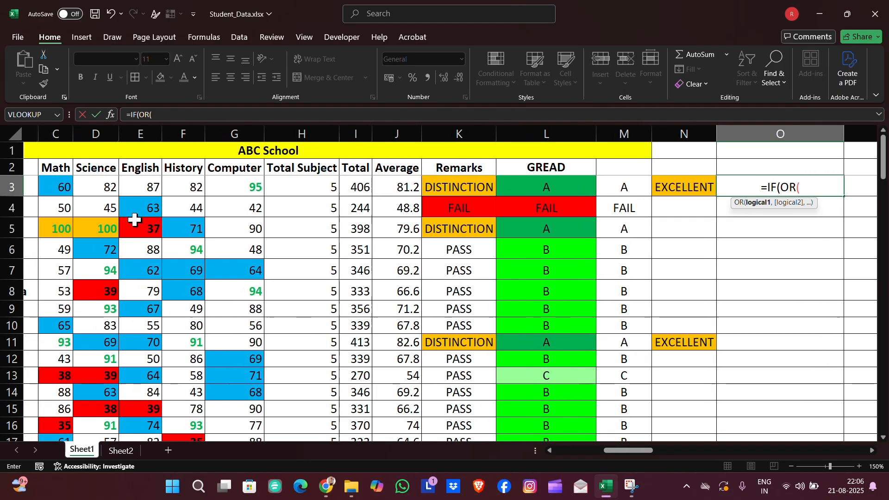
click(36, 184)
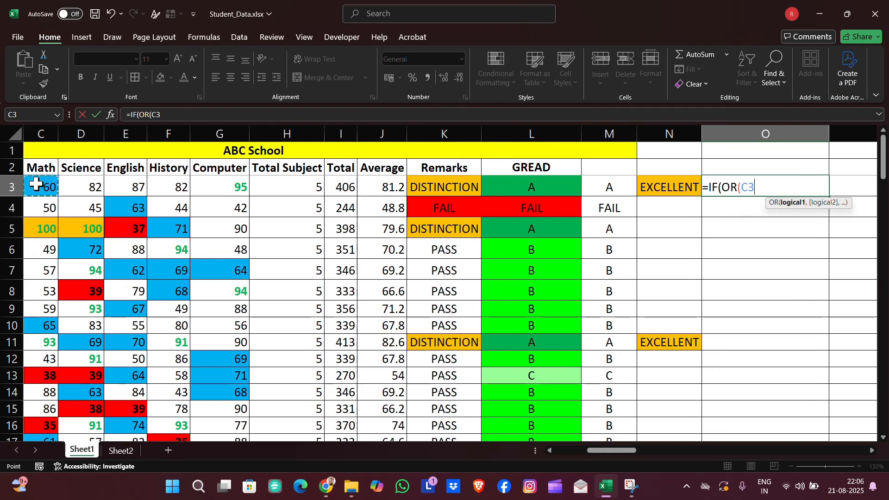
text(<40 )
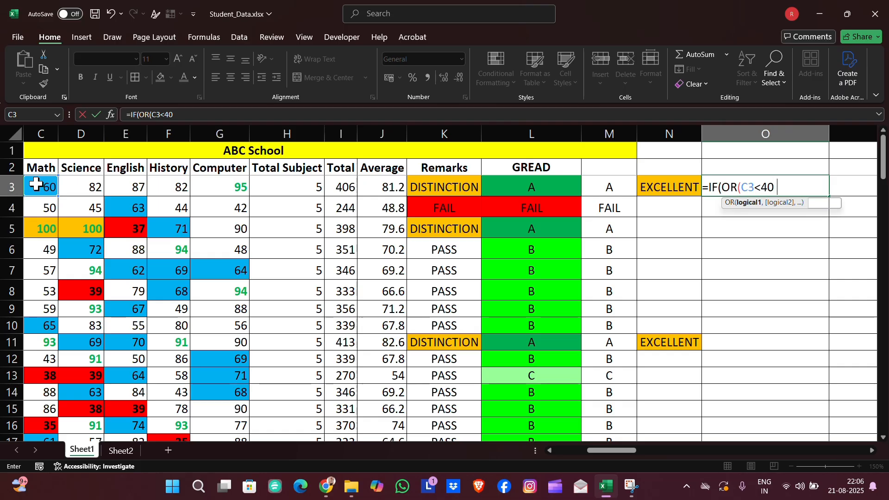
text(,)
- Add D3<40 as a second OR condition, returning "NEEDS IMPROVEMENT" when true and an empty string otherwise
click(79, 189)
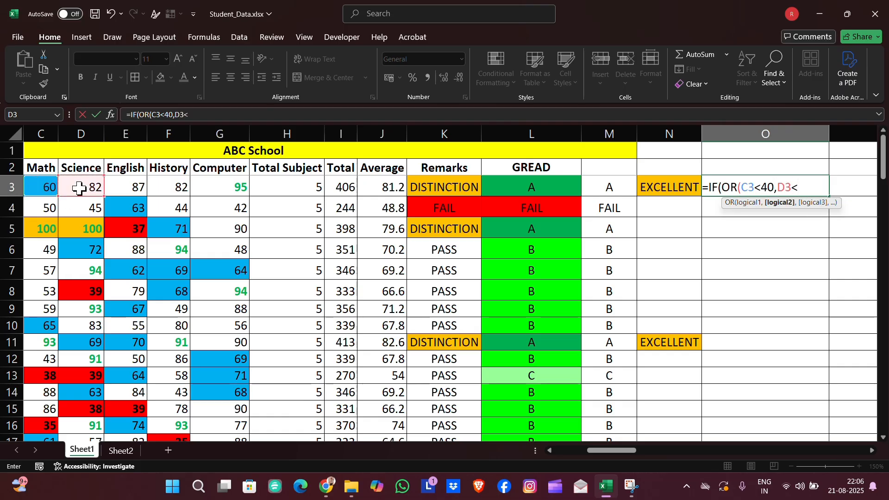
text(<40),")
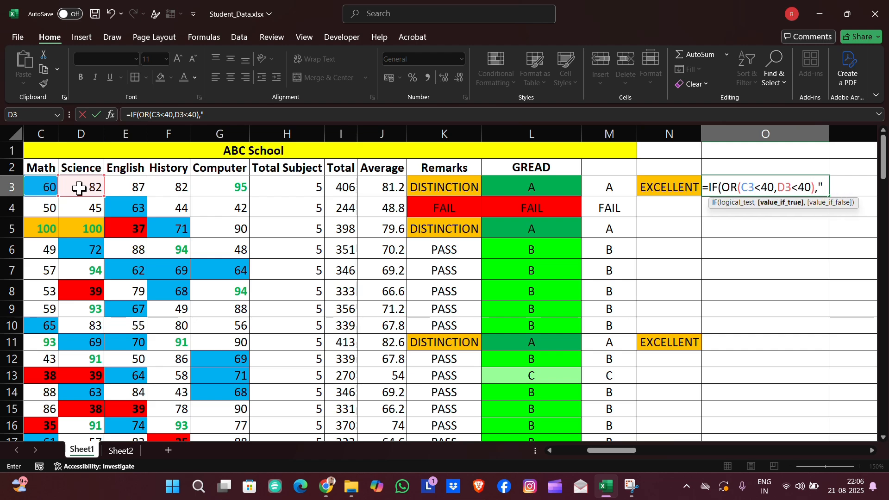
text(NEEDS)
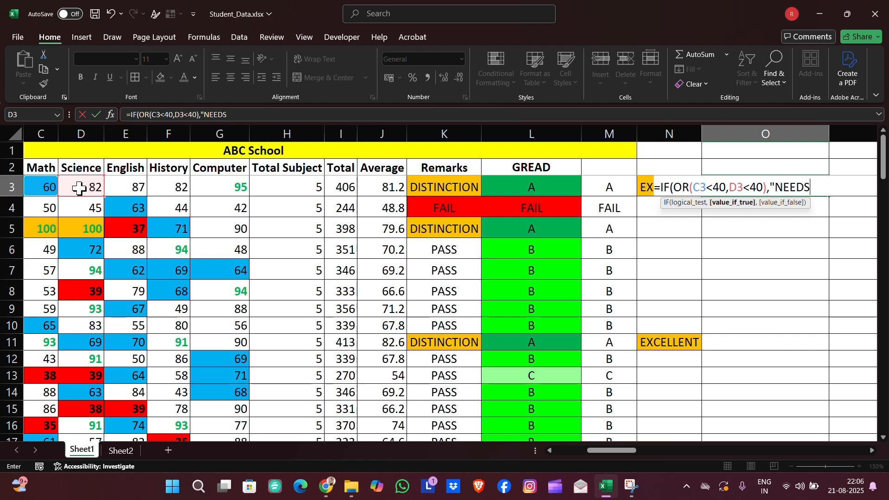
text( IMPROVEM)
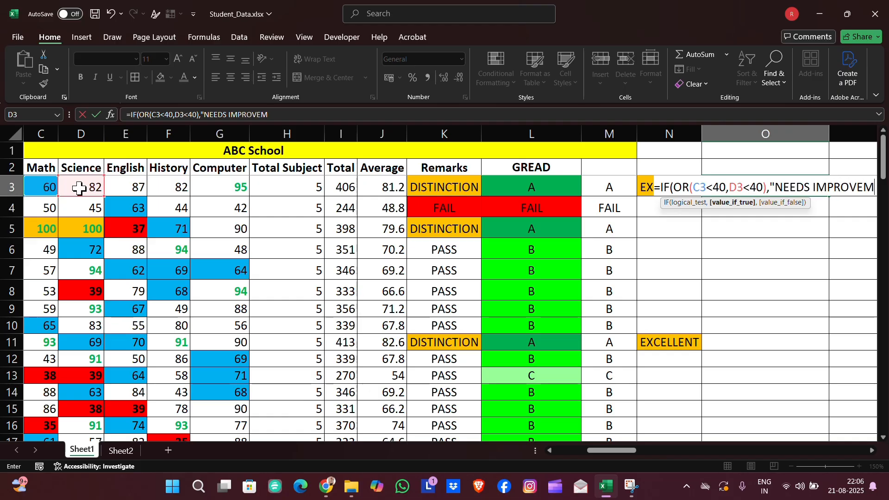
text(ENT)
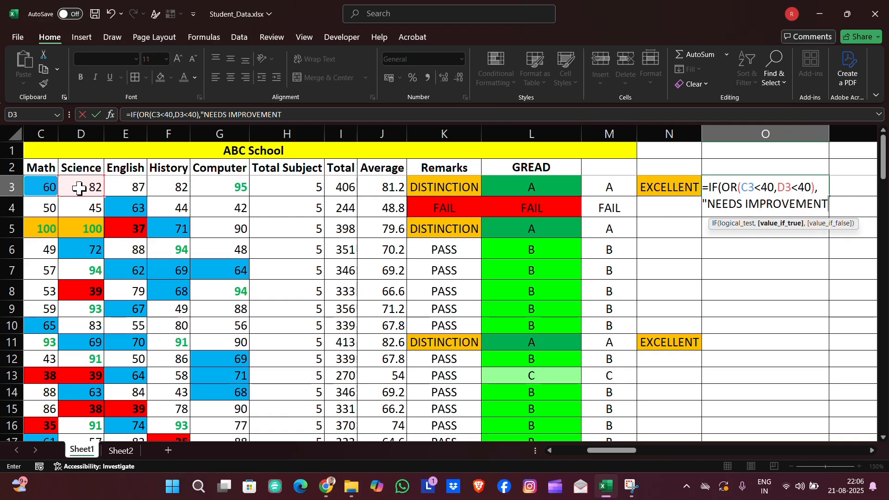
text(",)
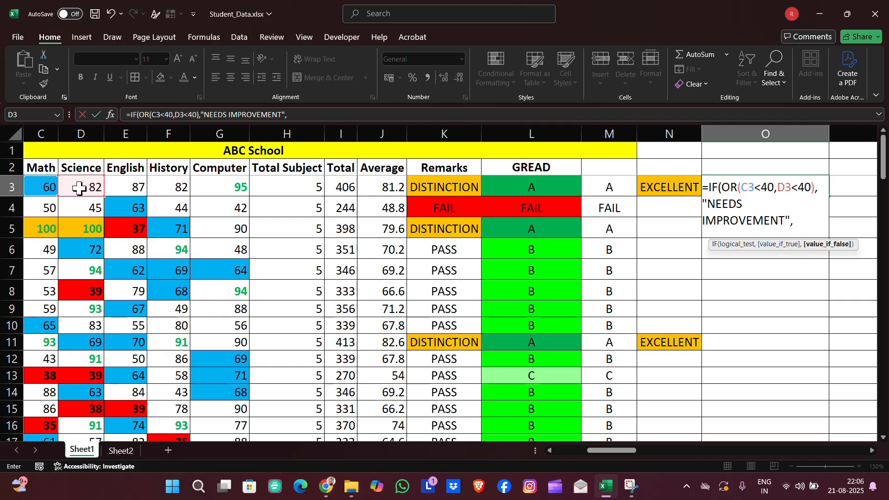
text("")
key(Return)
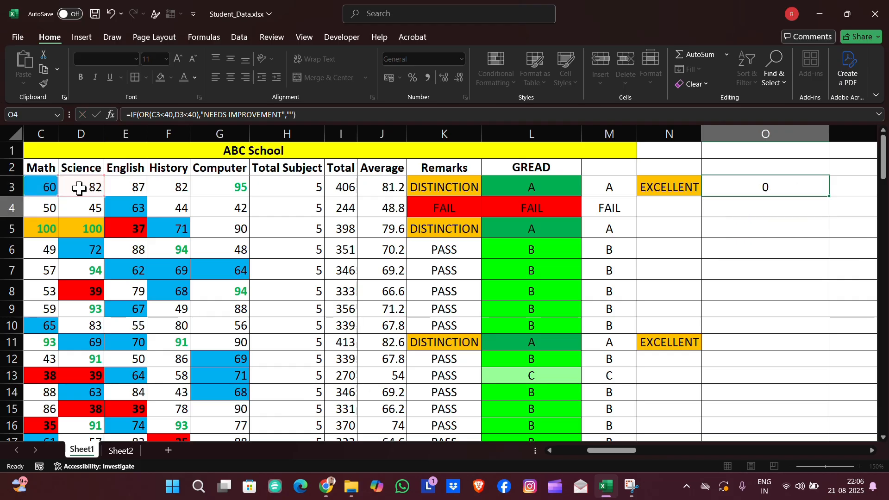
- Fill the O3 formula down column O and inspect the formula in cell O36
click(744, 190)
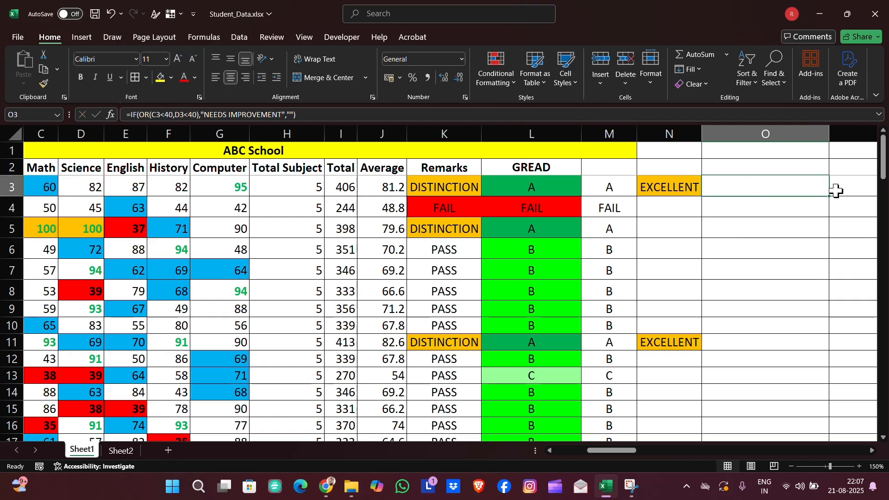
double_click(829, 195)
scroll(750, 273, down, 4)
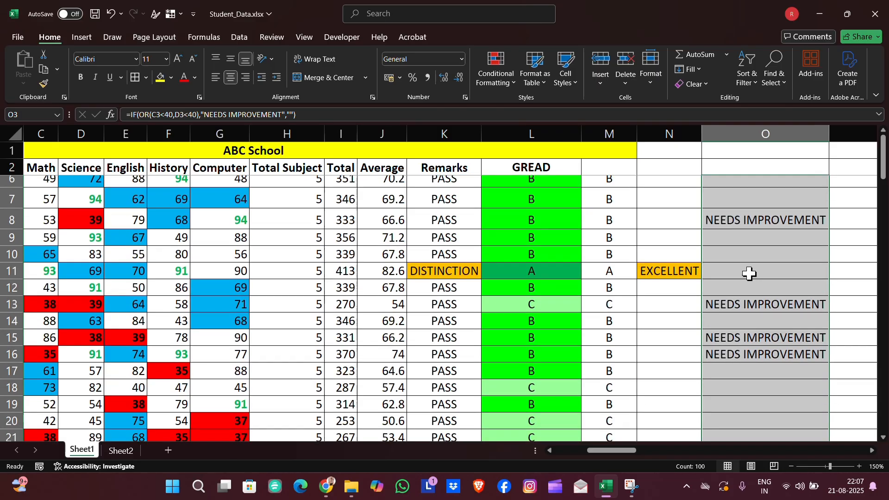
scroll(750, 274, down, 6)
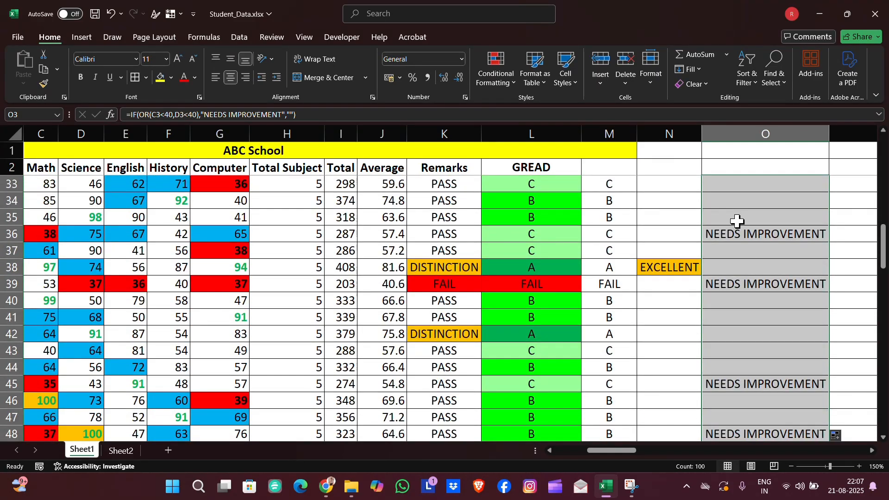
double_click(736, 237)
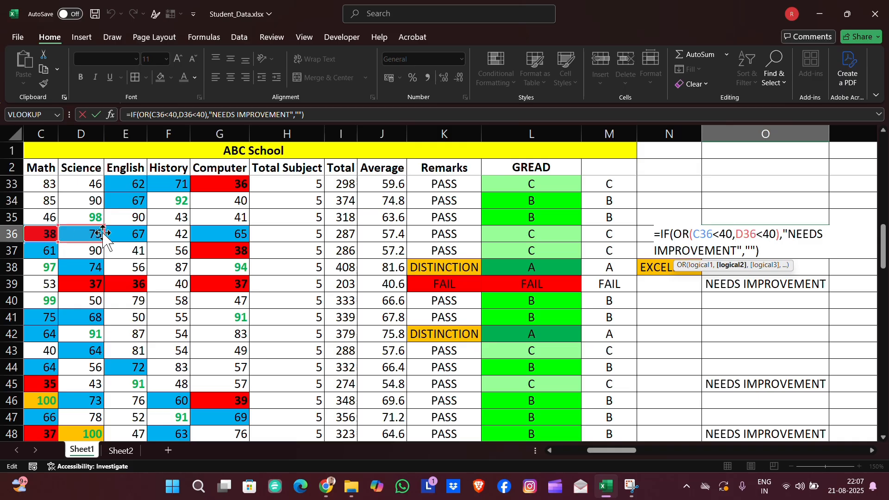
key(Return)
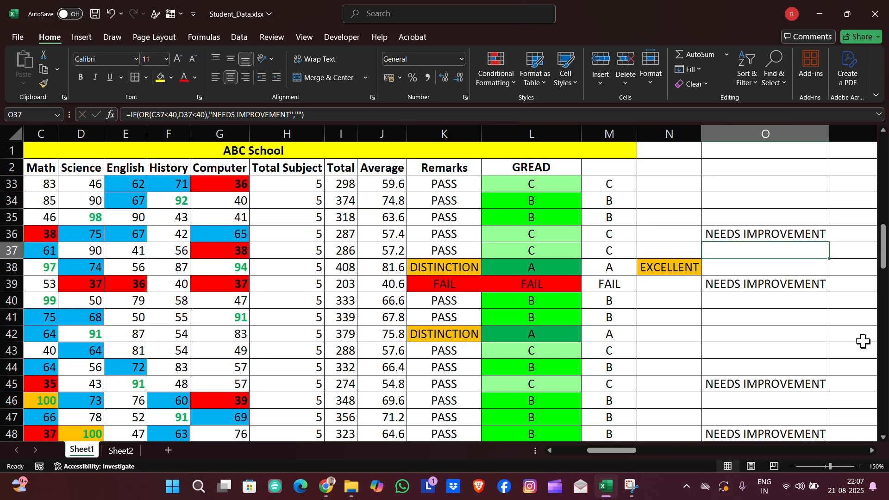
- Add a conditional formatting rule to column O giving cells equal to NEEDS IMPROVEMENT a blue fill
scroll(864, 341, down, 3)
scroll(863, 341, right, 2)
click(688, 134)
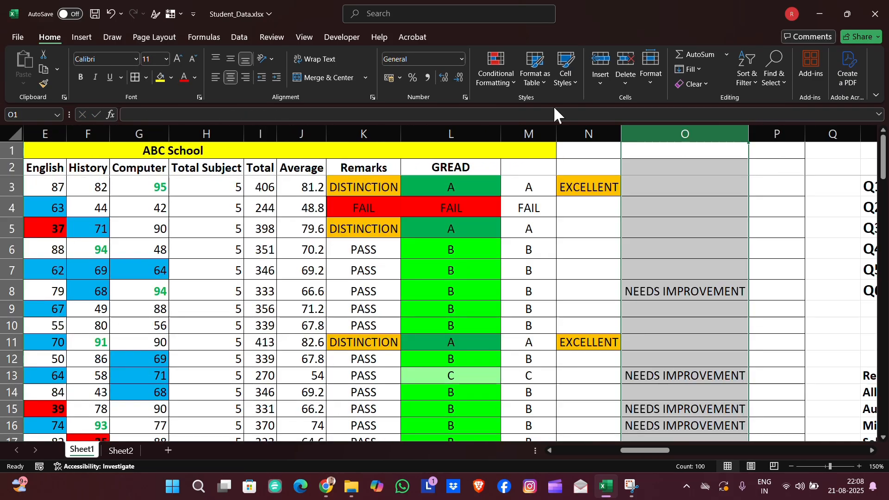
click(496, 74)
click(513, 222)
click(425, 72)
click(486, 175)
click(463, 201)
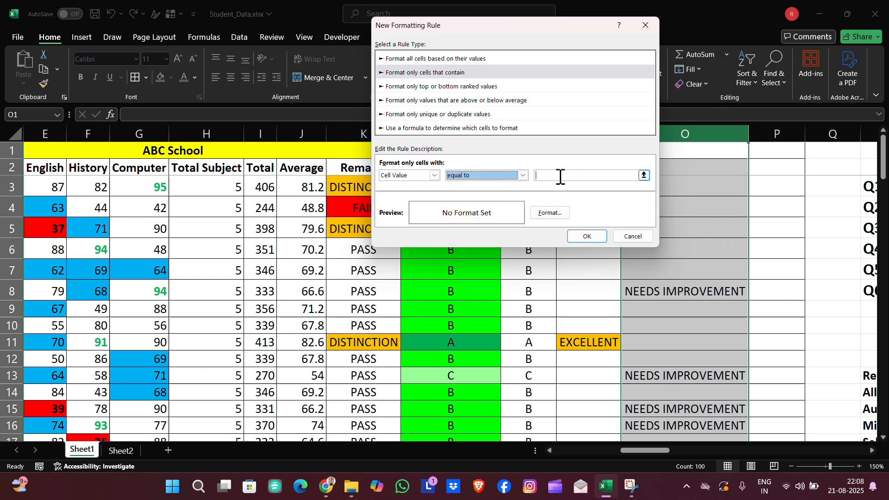
click(560, 176)
text(NEEDS IMPROVEMENT)
click(550, 213)
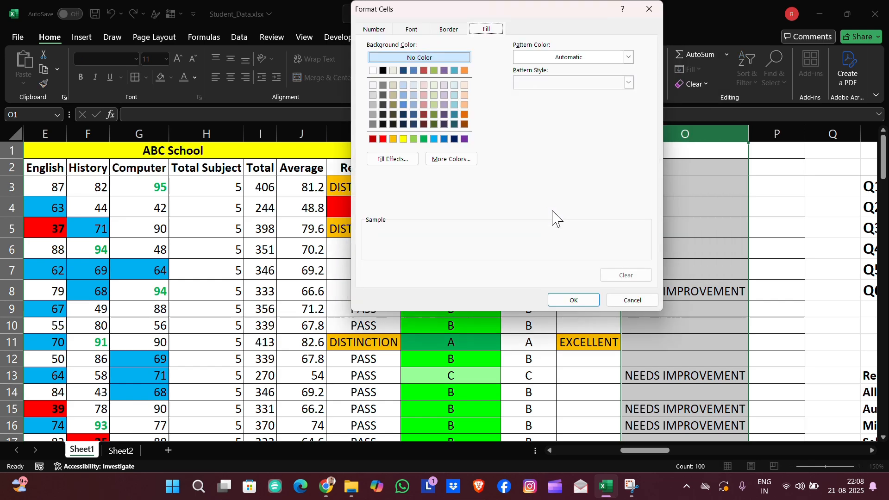
click(444, 139)
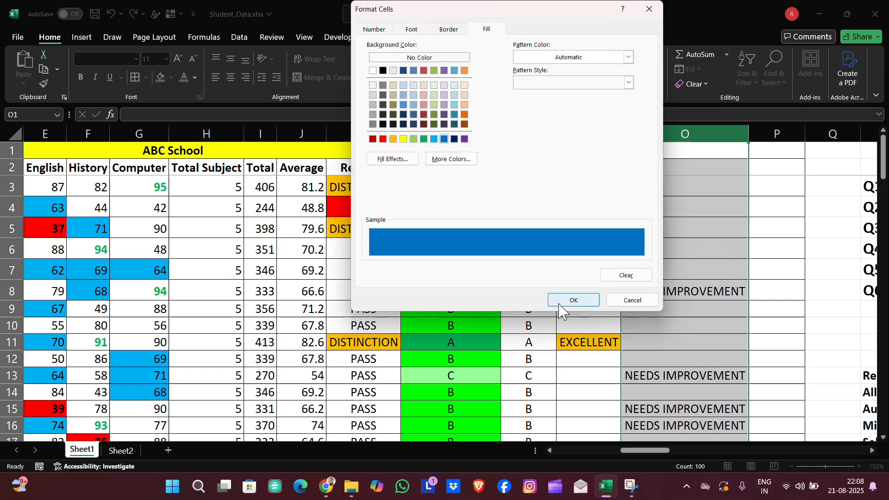
click(572, 300)
click(592, 235)
- Start an IF with AND formula in P3 testing J3<50, with a nested OR beginning with C3<40
click(755, 190)
text(=)
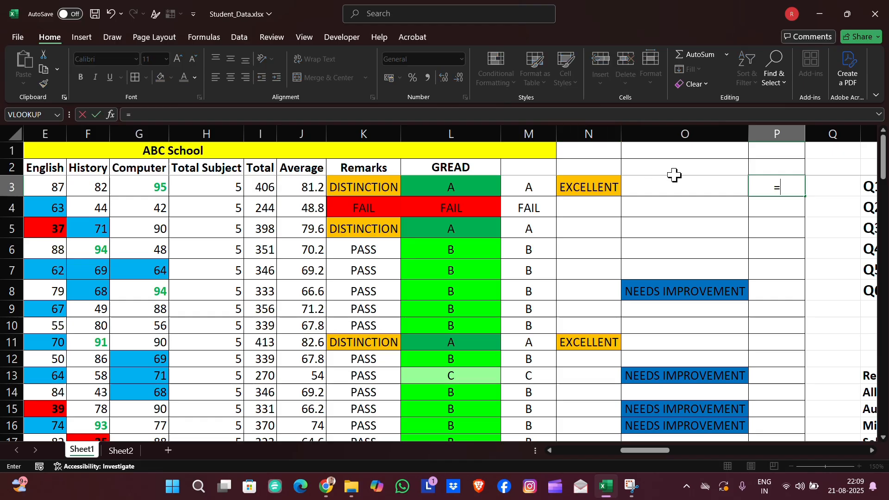
text(IF(AND()
click(307, 187)
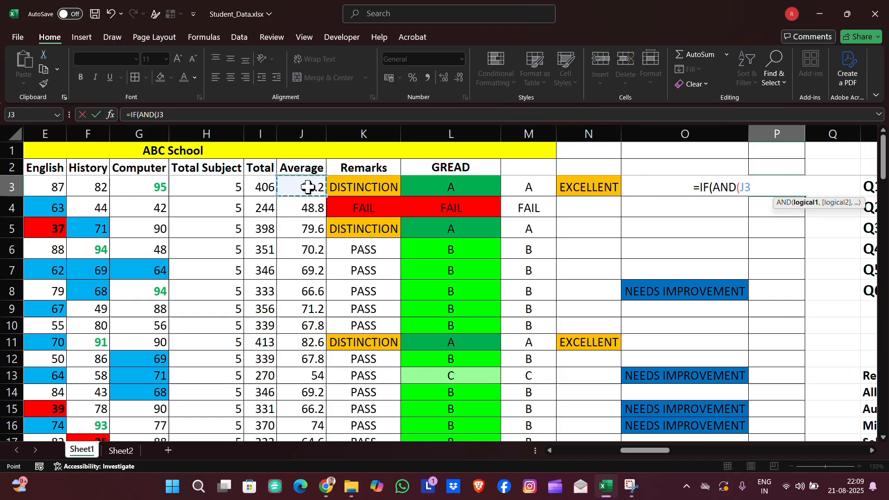
text(<50,OR()
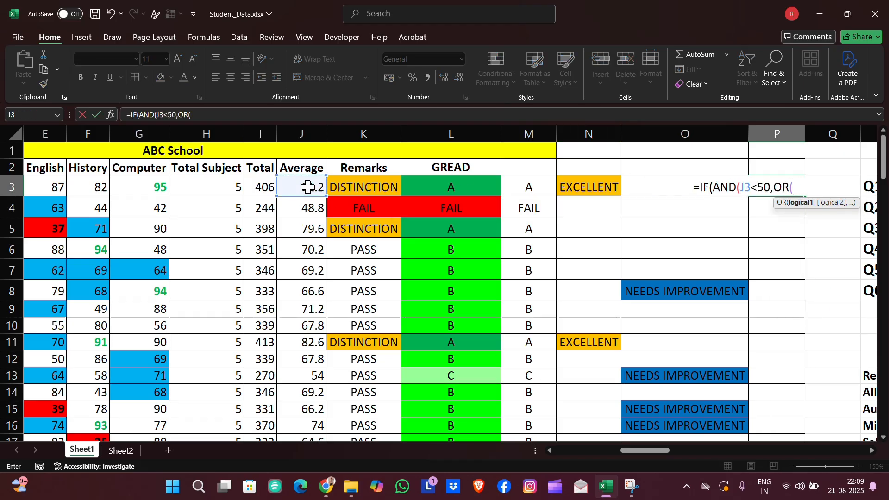
scroll(51, 189, left, 2)
click(52, 189)
text(<40,)
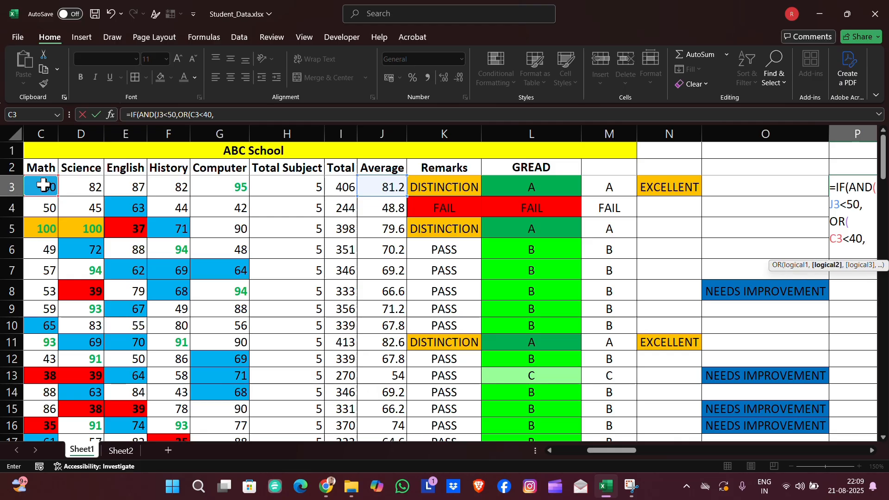
- Add D3<40 to the OR, returning "SPECIAL ATTENTION" when true and an empty string otherwise
click(72, 185)
text(<40)),"SP)
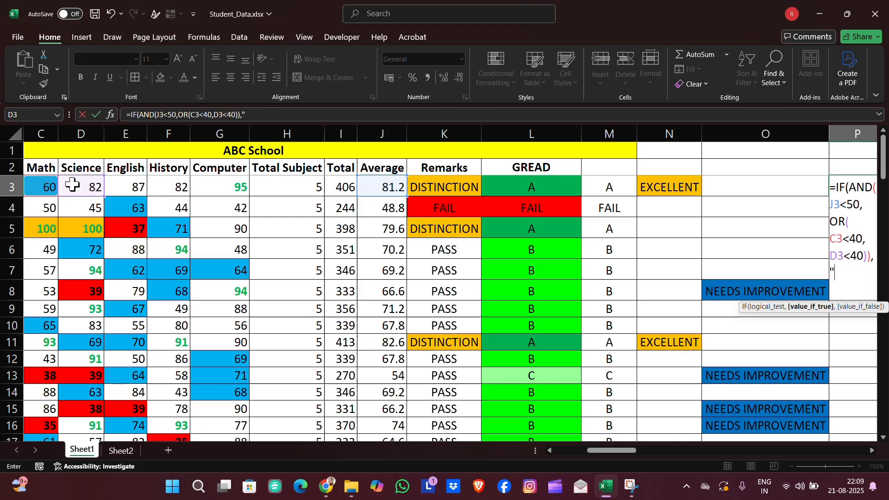
text(ECIAL ATTENTION))
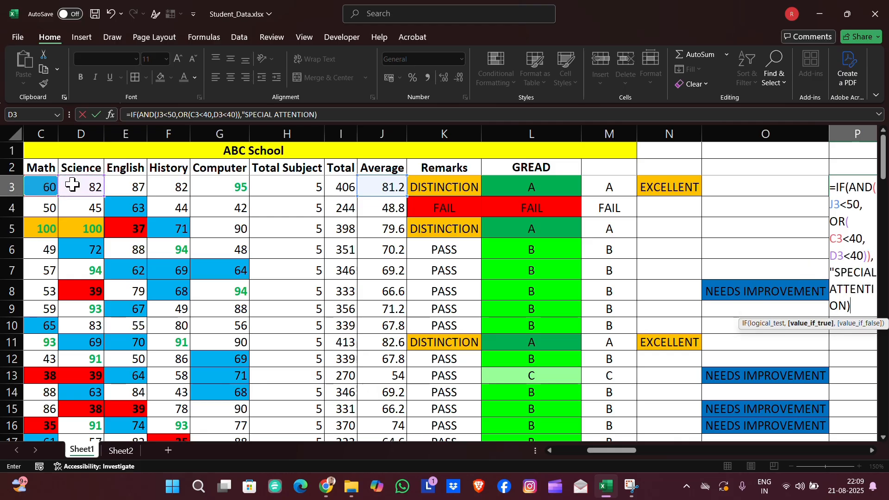
key(BackSpace)
text(",""))
key(Return)
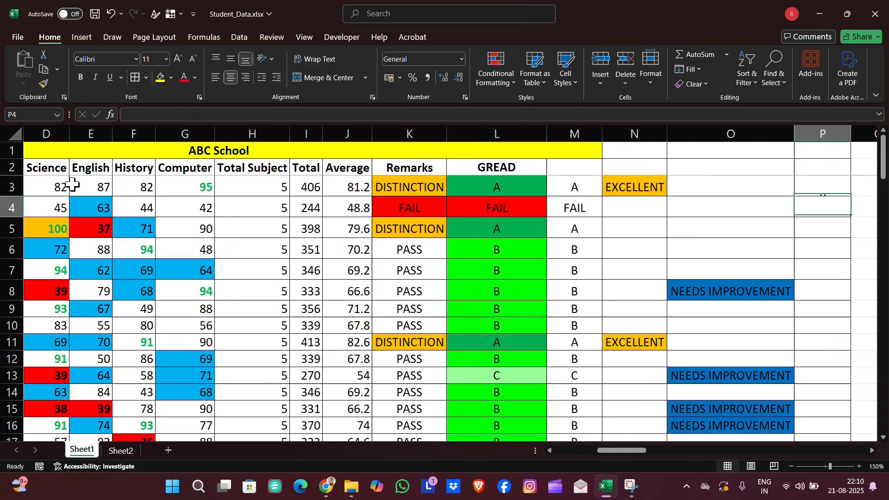
- Add a conditional formatting rule to column P giving cells equal to SPECIAL ATTENTION a red fill
click(822, 134)
click(496, 70)
click(529, 219)
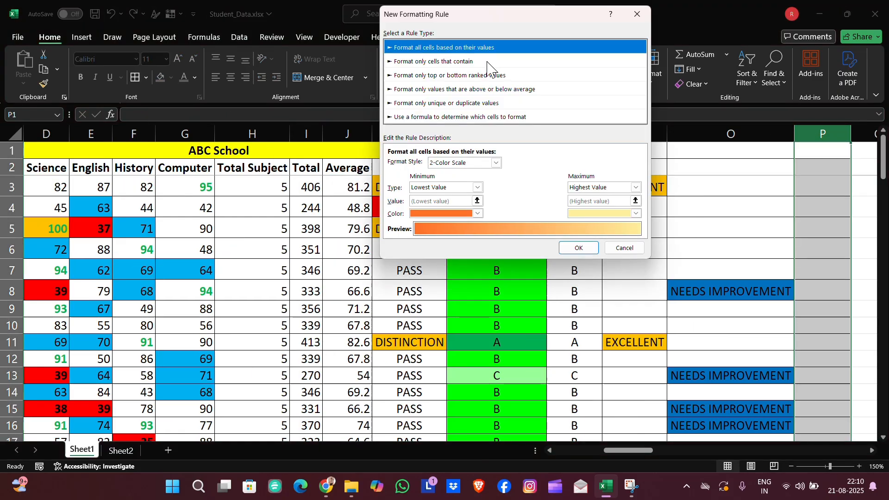
click(433, 61)
click(531, 164)
click(519, 191)
click(568, 165)
text(SPECIAL)
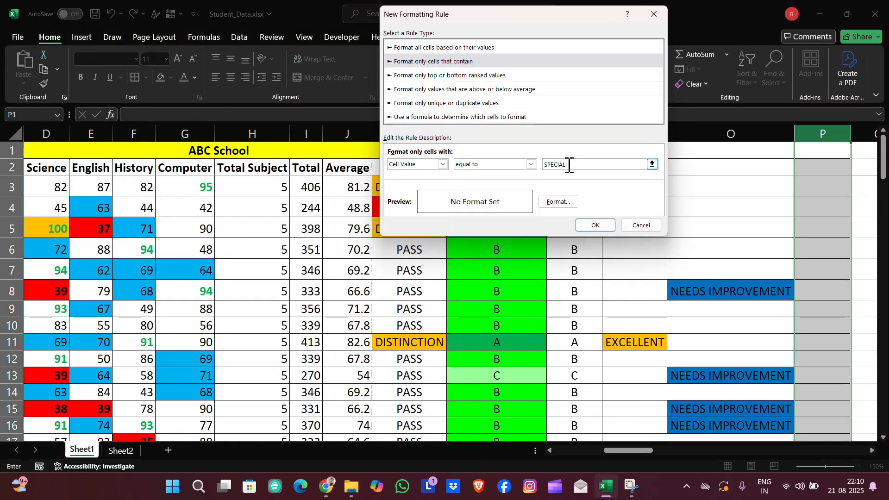
text( ATTENTION)
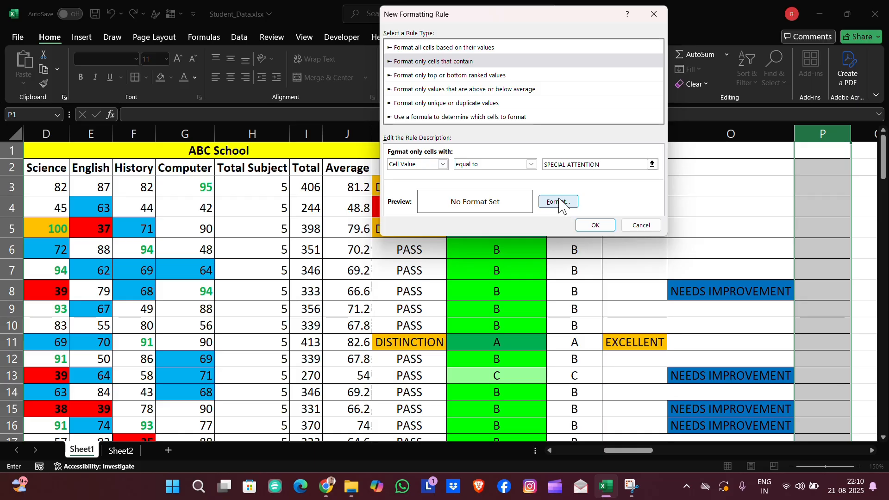
click(559, 201)
click(391, 139)
click(559, 301)
click(594, 224)
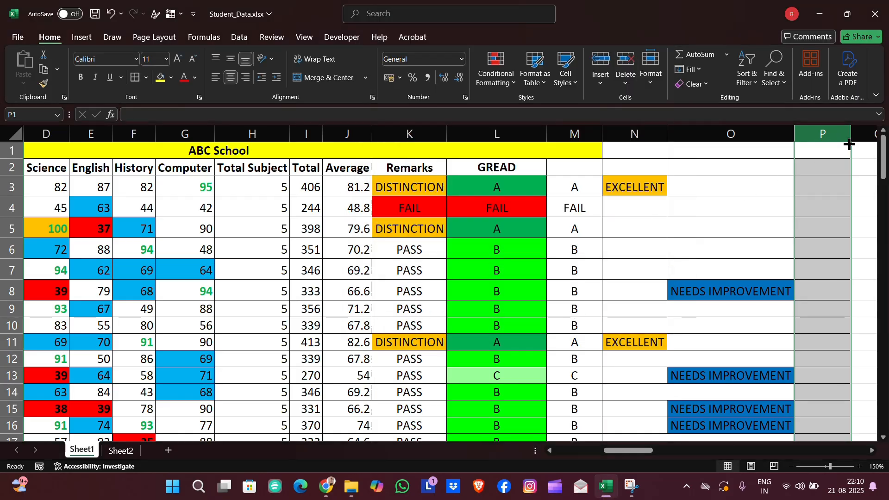
- Fill the P3 formula down column P and review the resulting remarks
scroll(814, 202, down, 20)
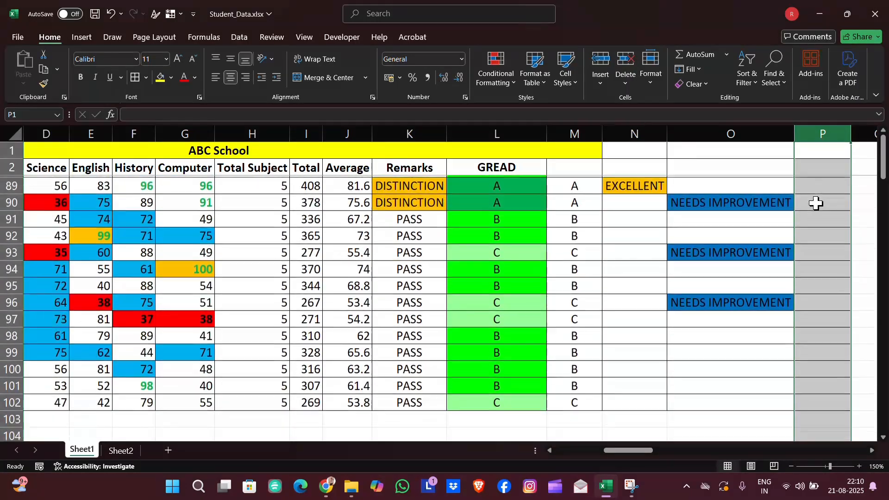
scroll(815, 202, up, 20)
click(816, 185)
key(ctrl+shift+Down)
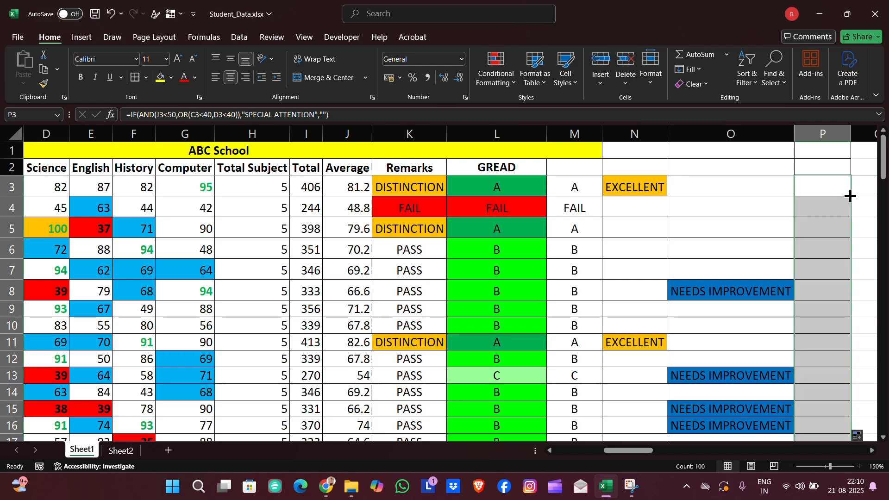
double_click(851, 132)
scroll(781, 230, right, 2)
scroll(781, 230, down, 5)
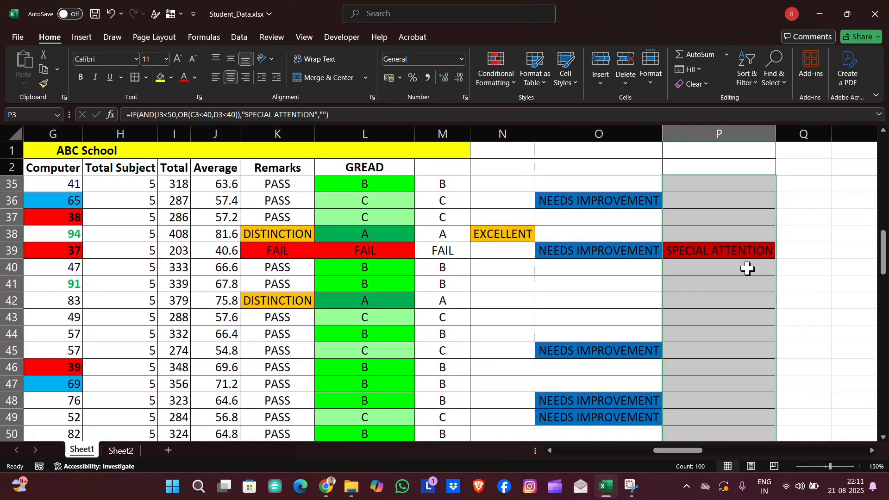
scroll(732, 284, left, 3)
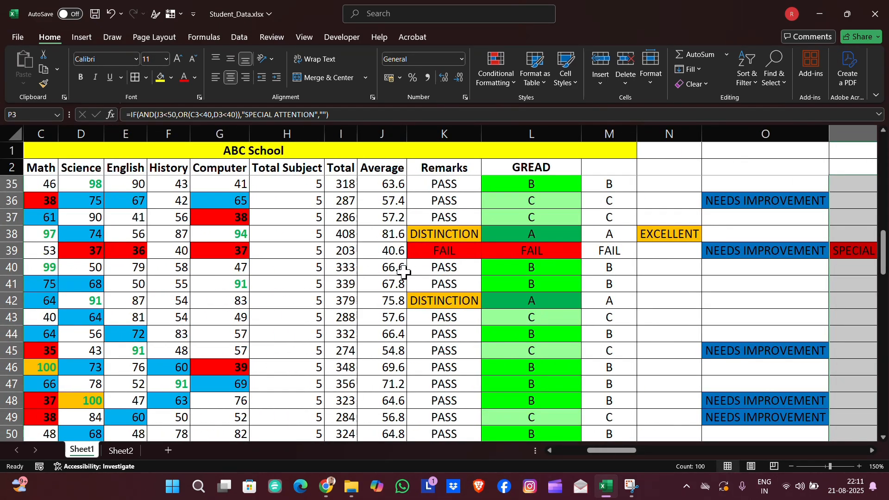
scroll(160, 268, left, 2)
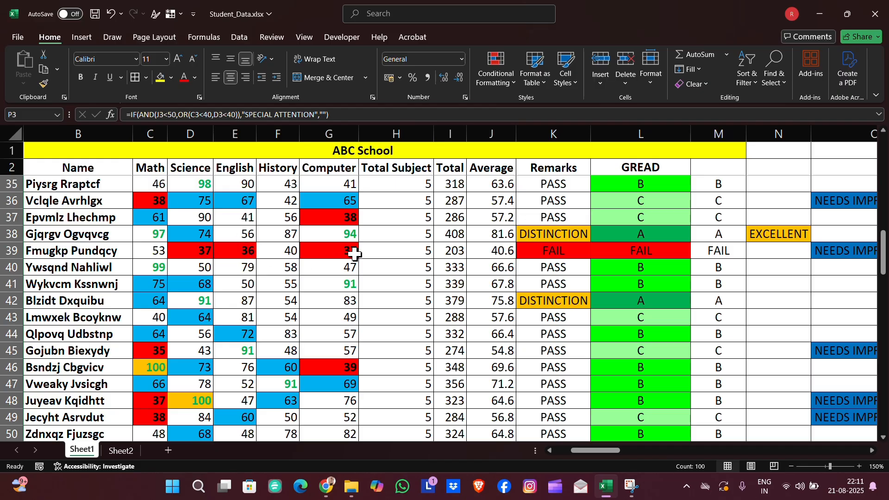
- Start a new IF with AND formula in P3 testing whether J3 is at least 40 and J3 is below 50
scroll(552, 268, right, 5)
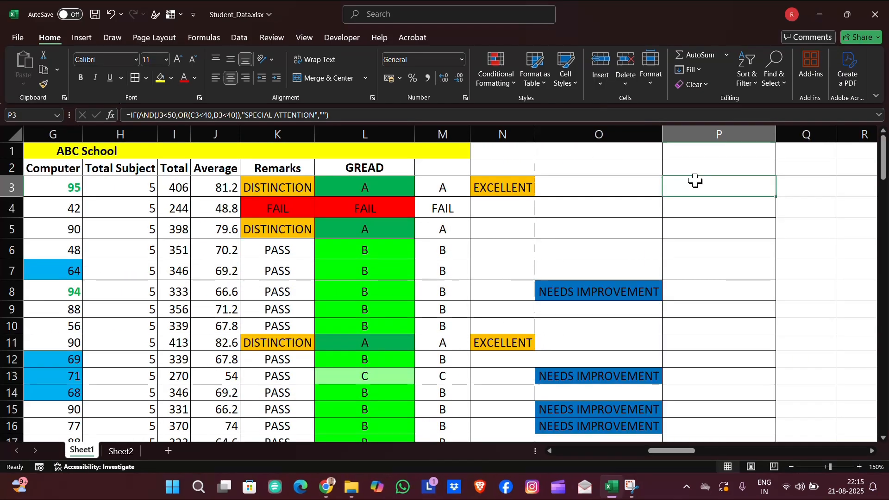
text(=)
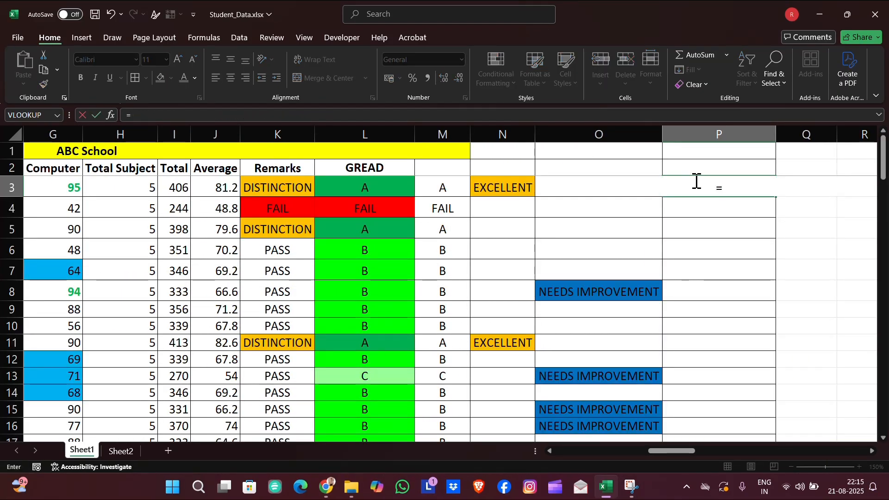
text(IF)
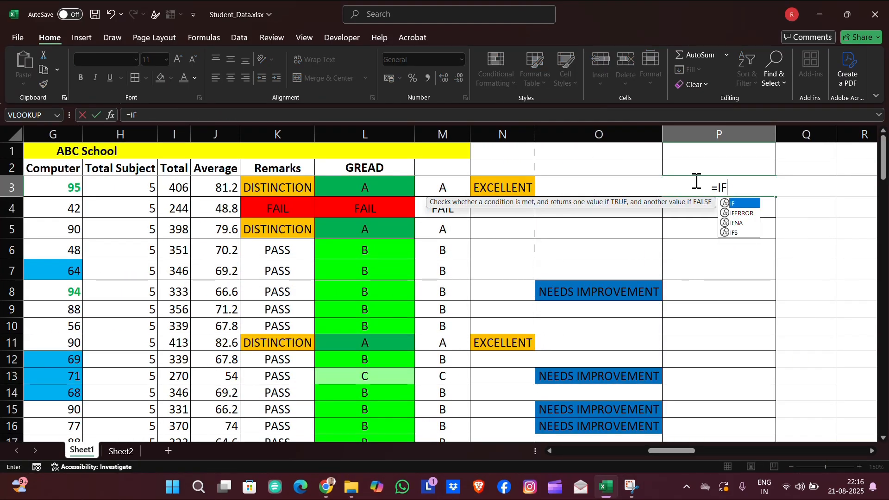
text((AND()
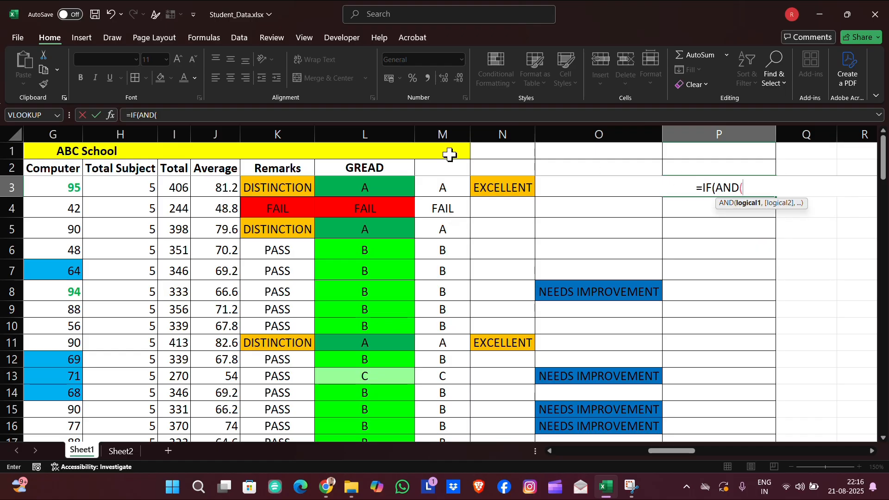
click(223, 185)
text(>)
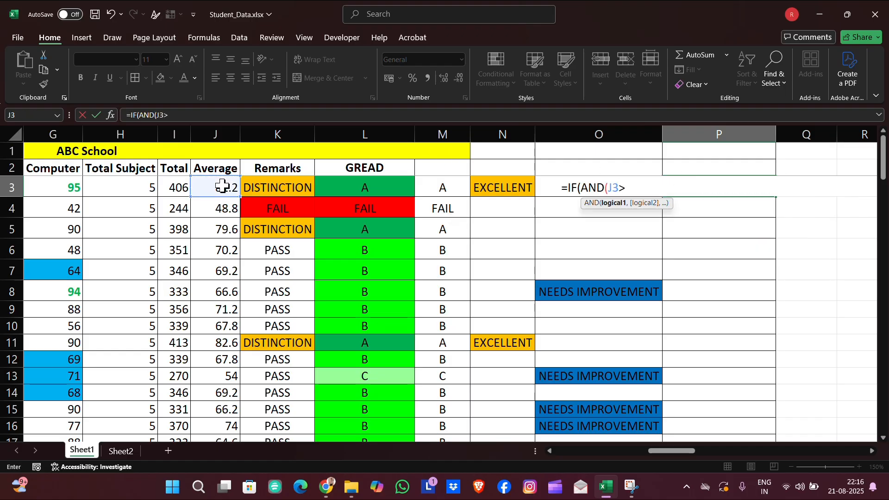
text(40)
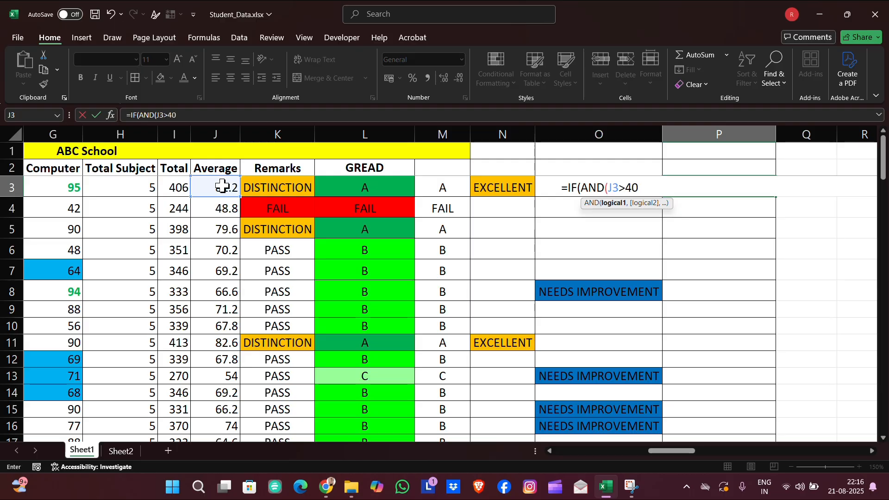
key(BackSpace)
key(BackSpace)
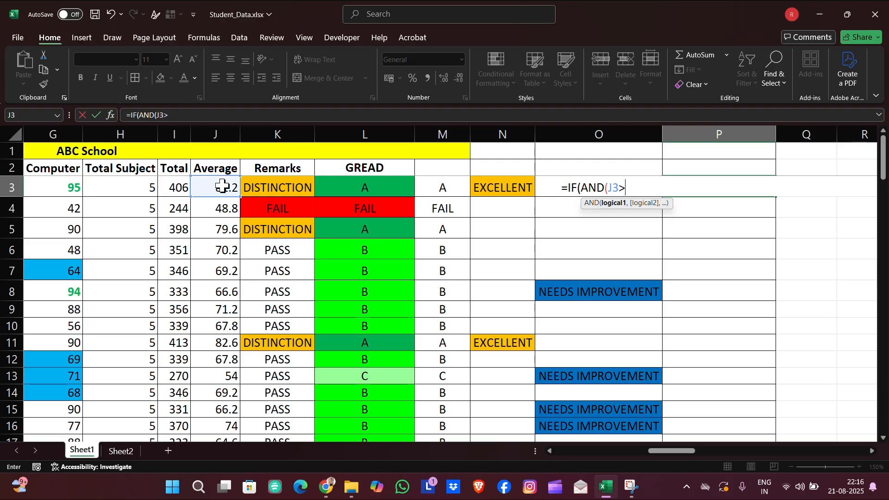
text(=40,)
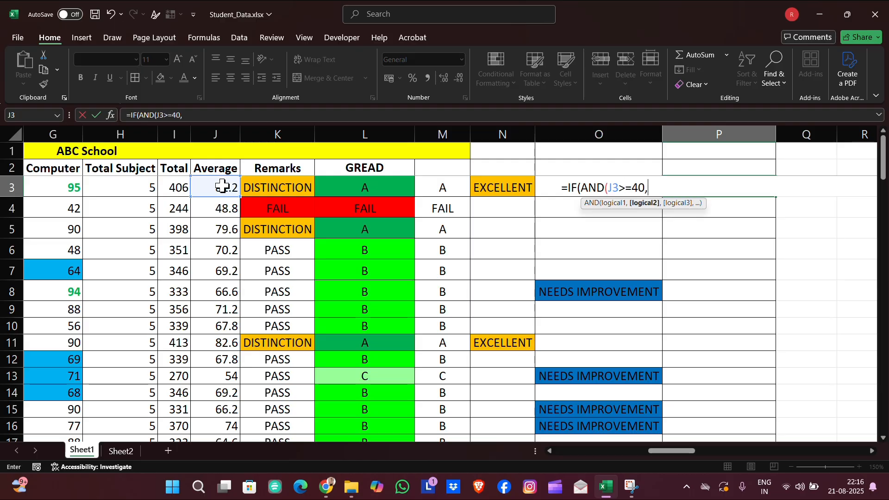
click(202, 185)
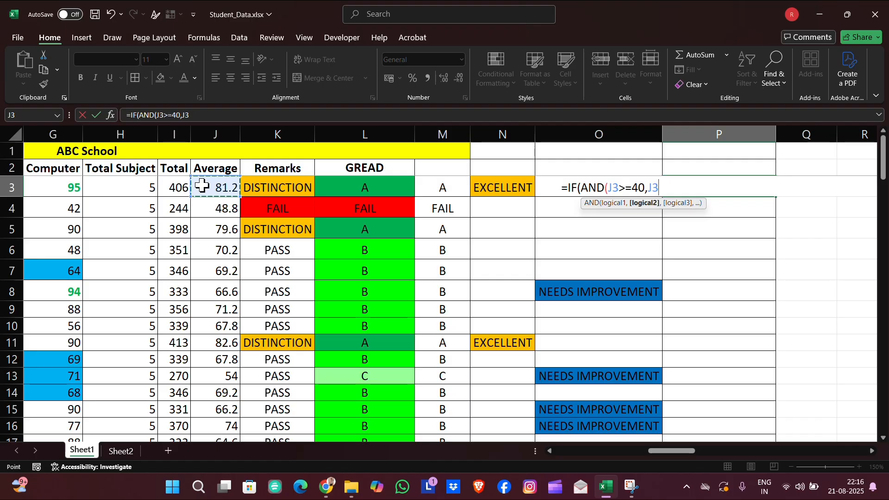
text(<50,)
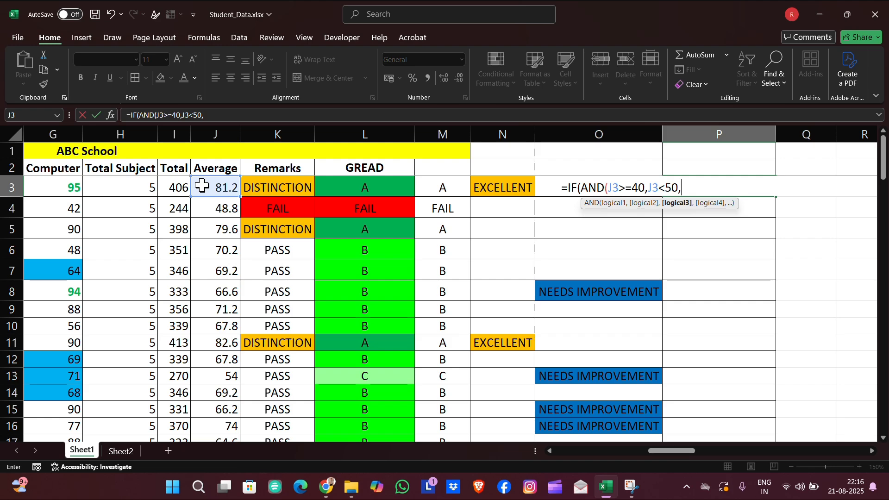
text(OR)
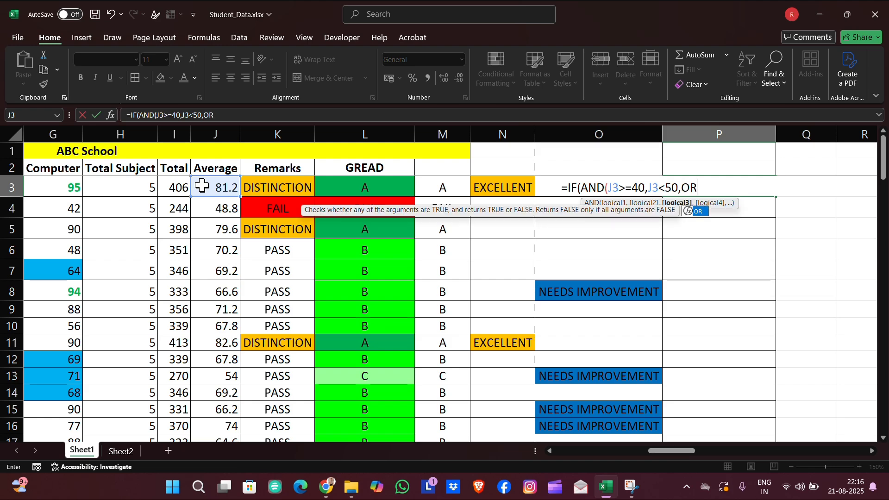
text(()
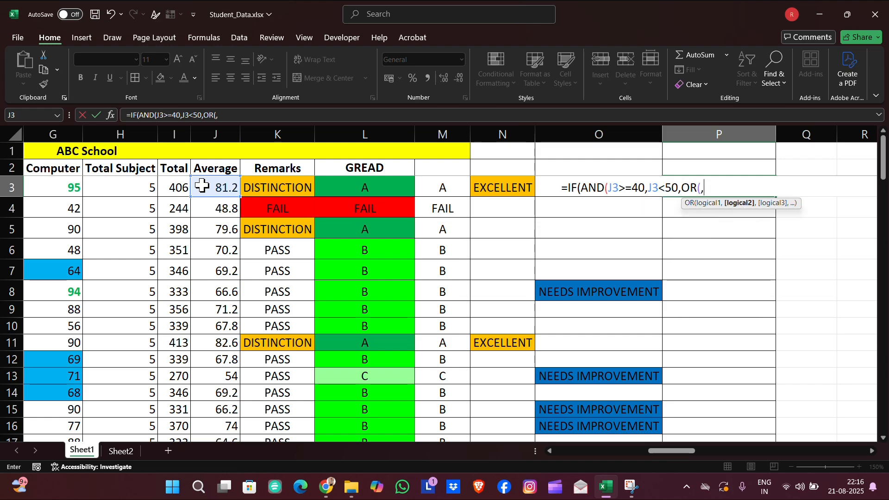
text(MIN()
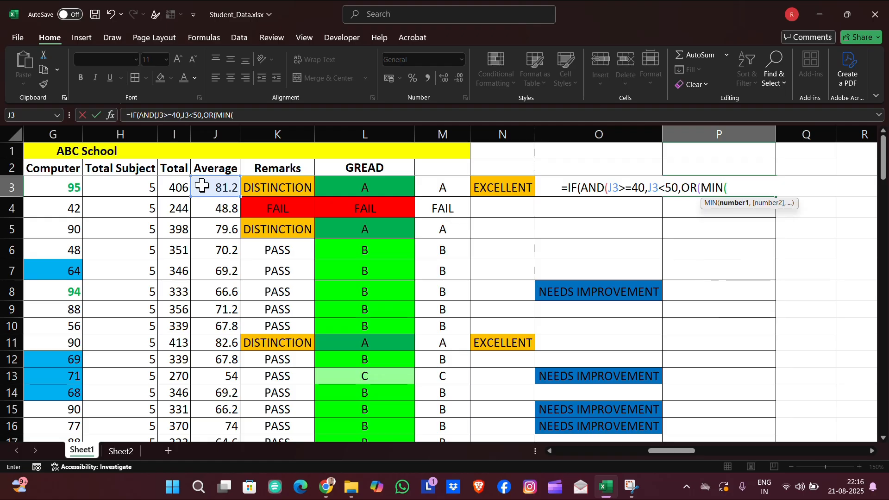
- Extend the AND in P3 with an OR whose first test is MIN(C3:G3)<40
scroll(91, 183, left, 4)
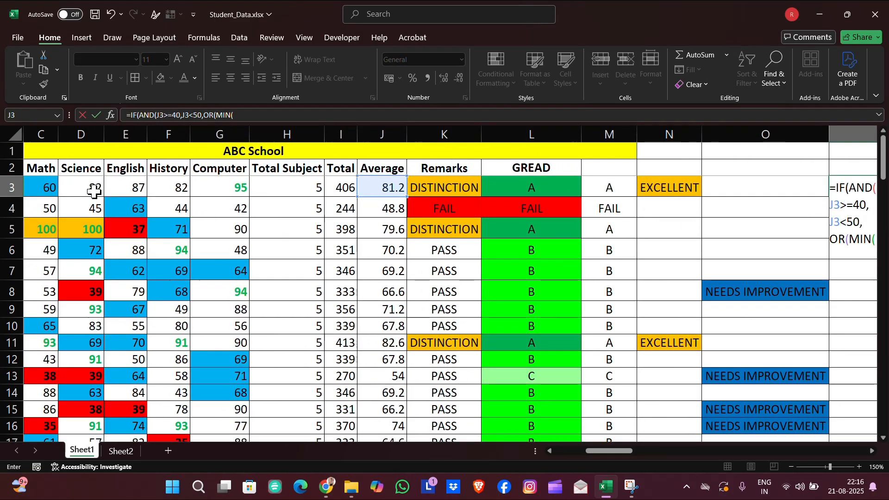
drag(47, 186, 212, 194)
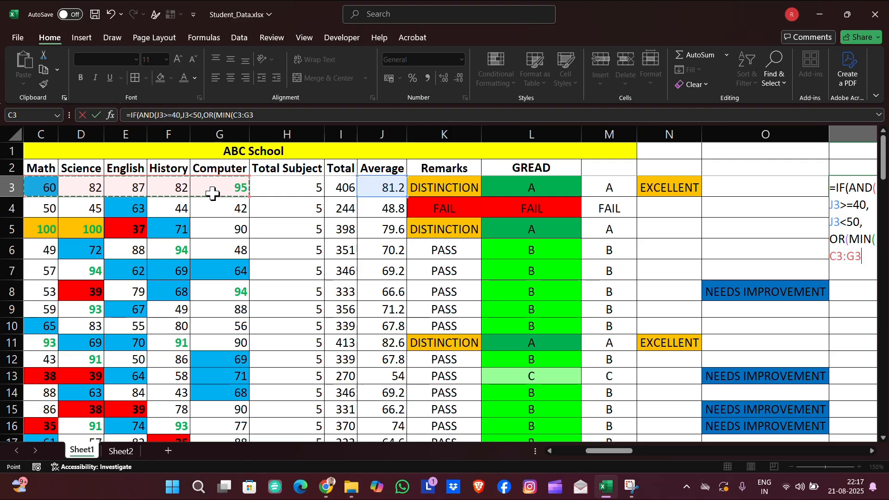
text())
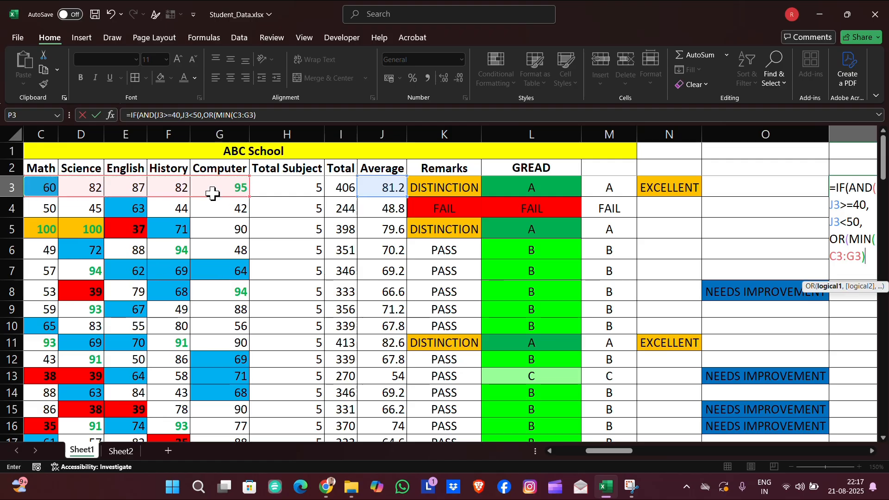
click(263, 113)
text(<)
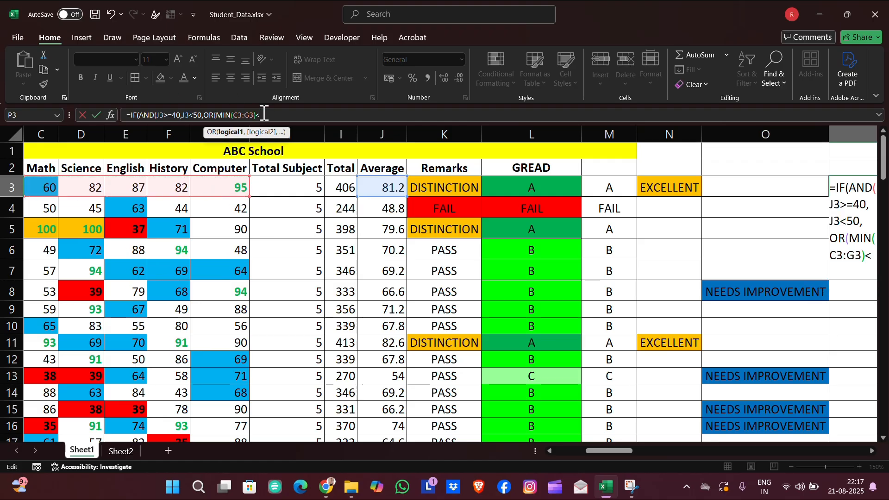
text(40,)
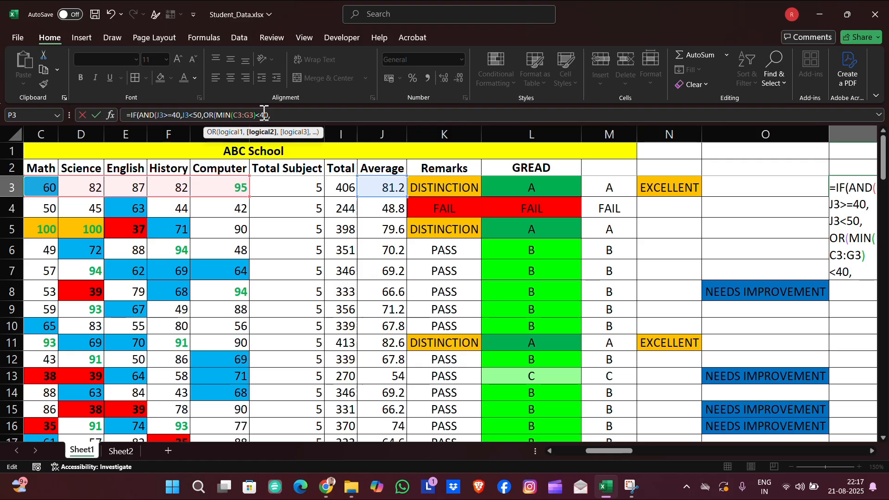
- Add I3<250 to the OR, returning "BORDERLINE CASE" when true and an empty string otherwise
click(342, 189)
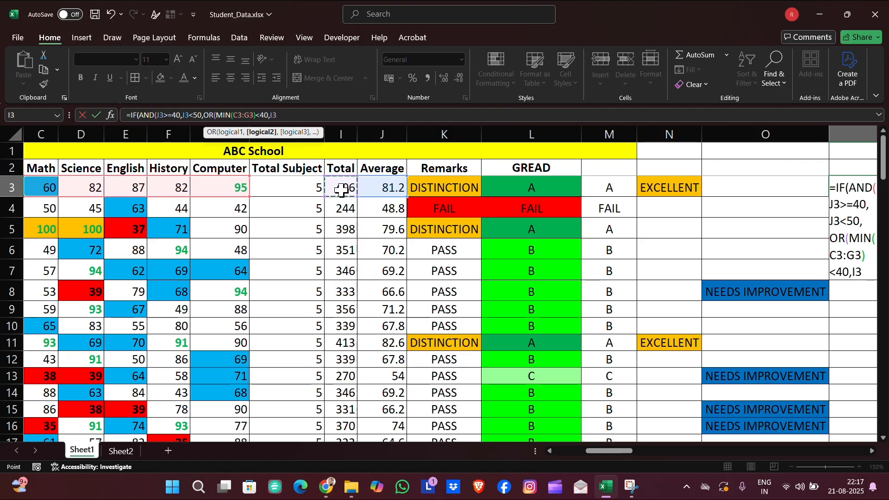
text(<250)),)
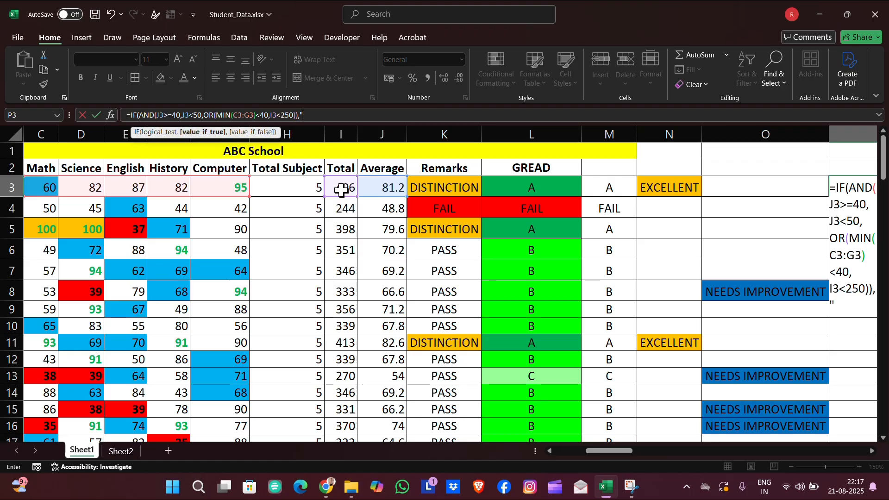
text("BORDER)
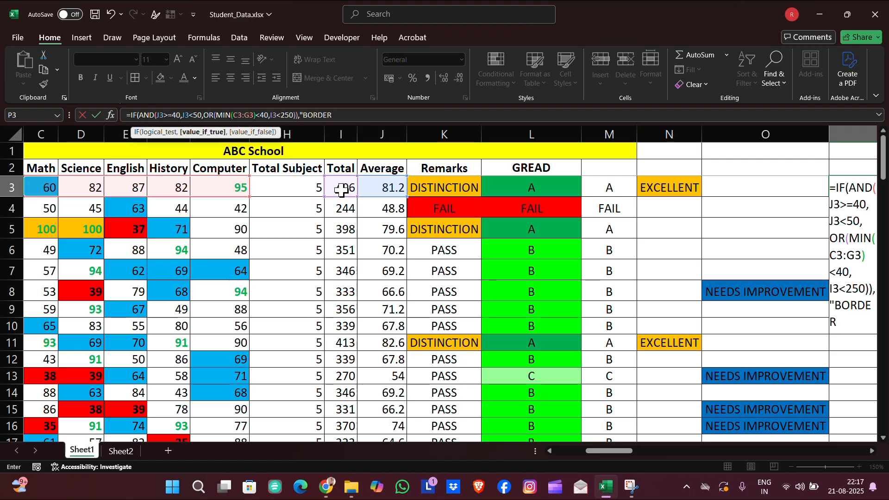
text(LINE CASE)
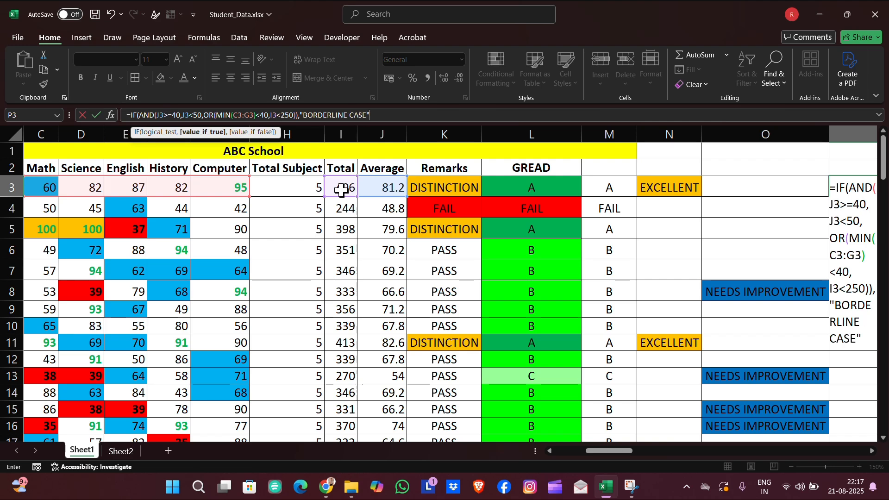
text(","")
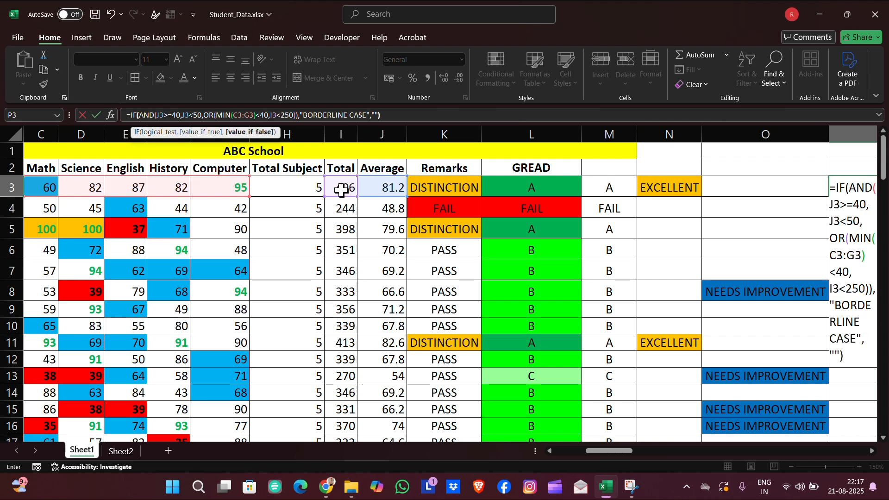
text())
key(Return)
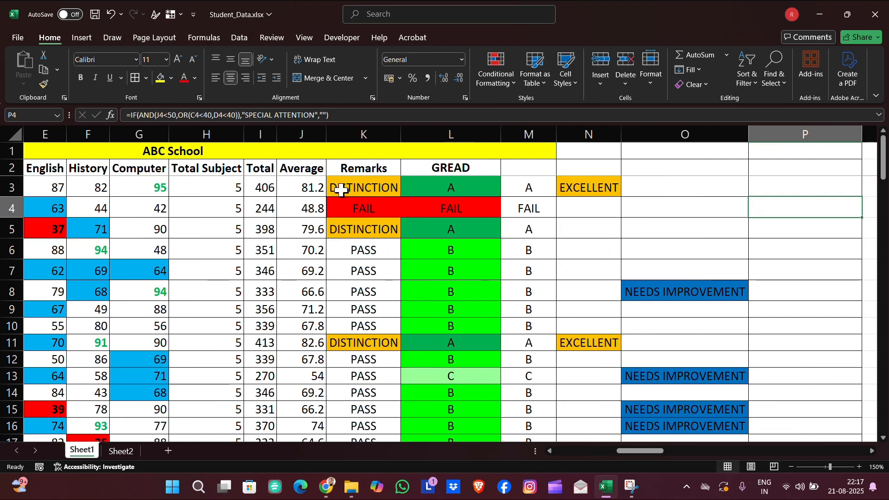
- Fill the P3 formula down the whole of column P
click(361, 115)
key(Return)
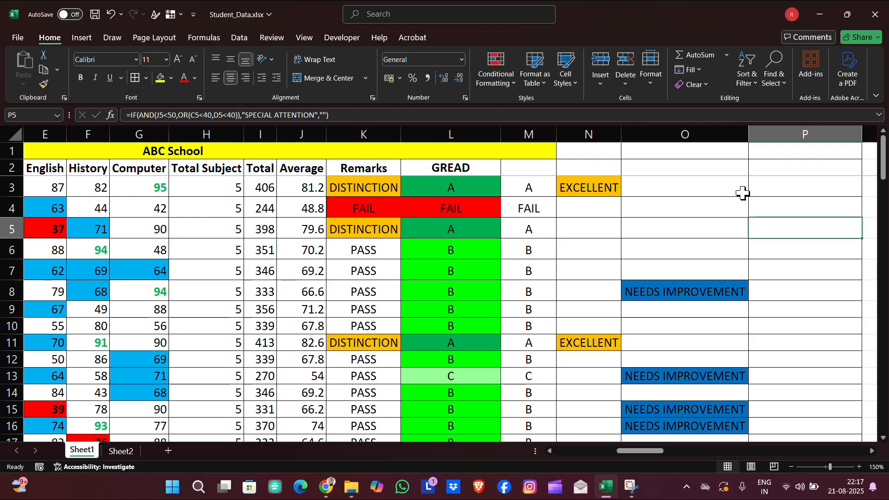
click(778, 188)
double_click(862, 196)
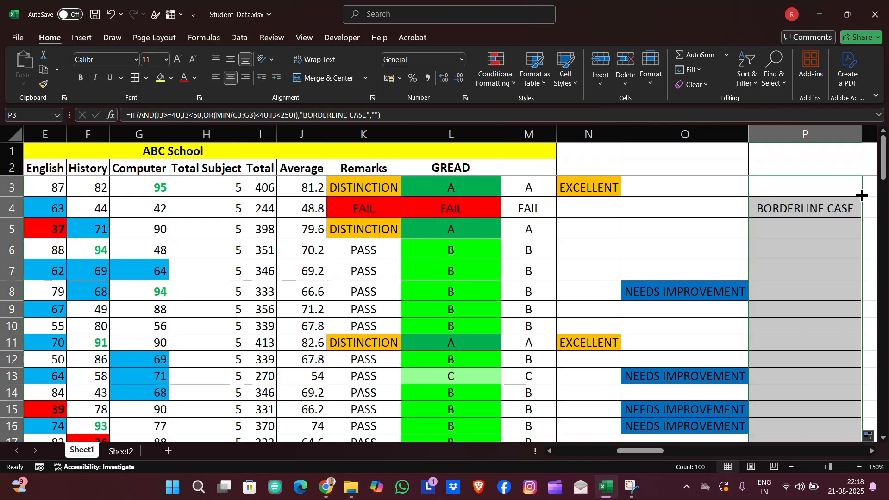
- Add a conditional formatting rule to column P giving cells equal to BORDERLINE CASE a dark red fill
click(805, 134)
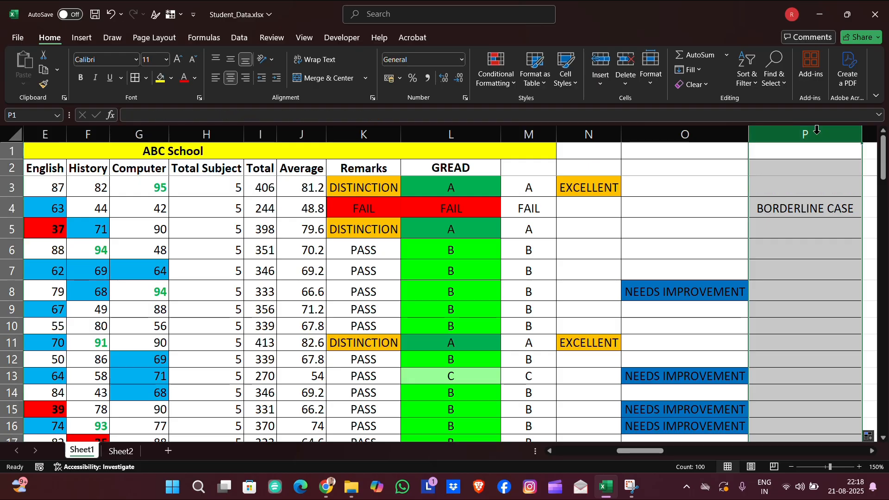
click(504, 87)
click(514, 222)
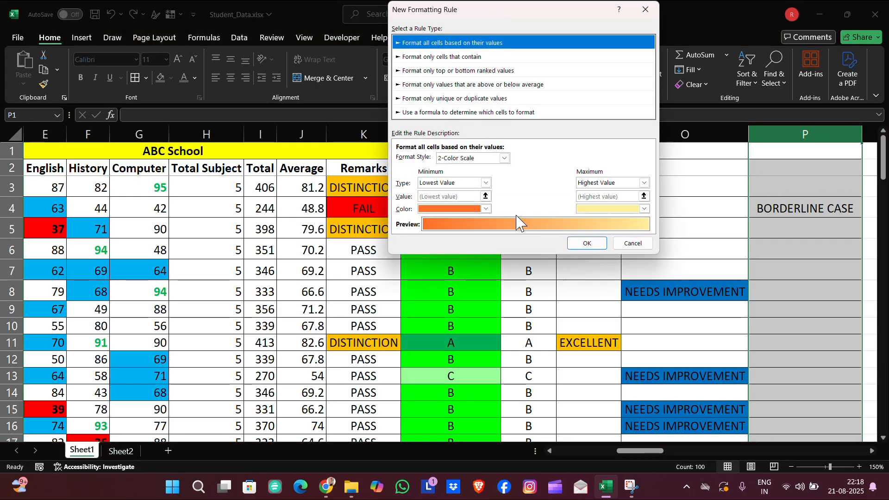
click(489, 57)
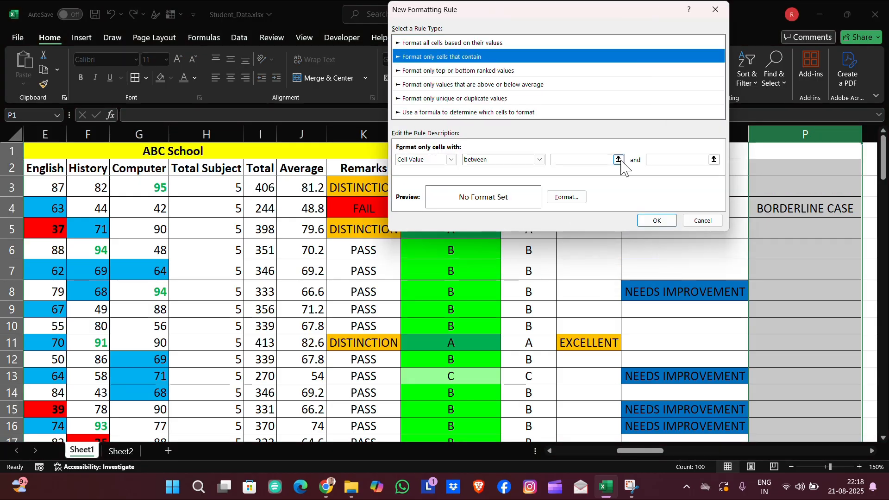
click(537, 160)
click(519, 189)
click(580, 159)
text(BORDERLINE)
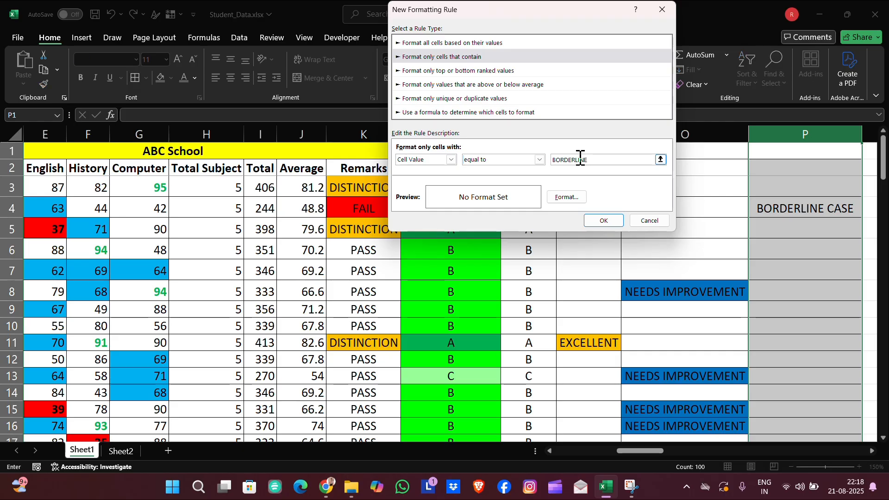
text( CASE)
click(567, 196)
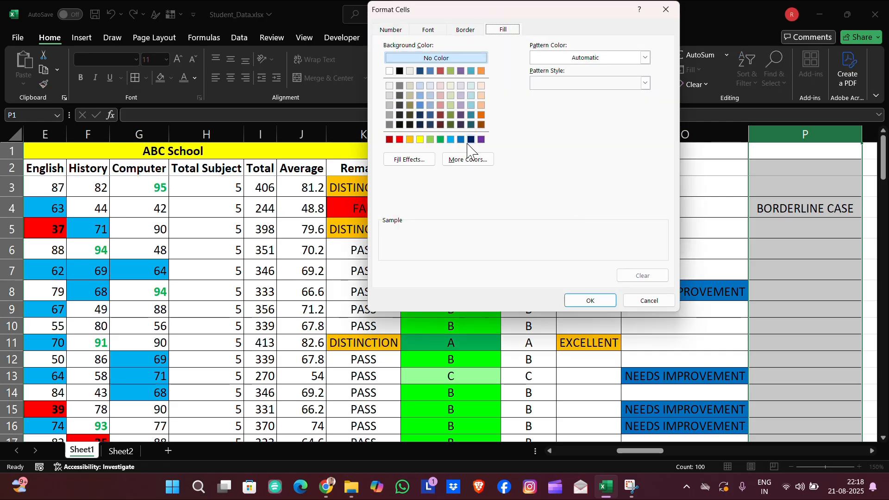
click(440, 124)
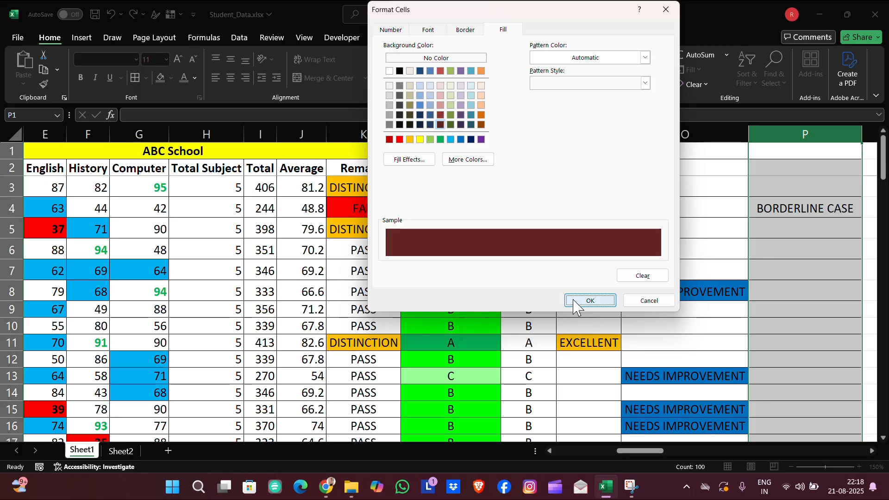
click(590, 300)
click(593, 221)
- Scroll through column P to review the highlighted borderline remarks
scroll(704, 302, down, 2)
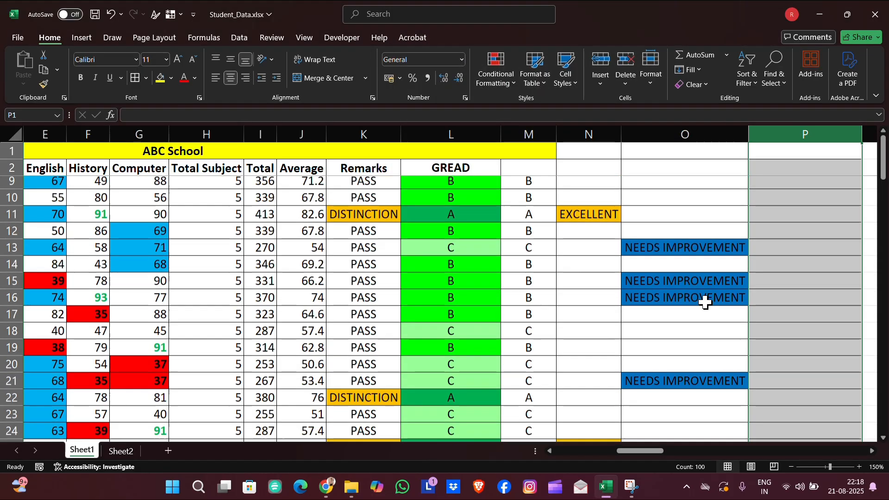
scroll(705, 301, right, 3)
scroll(706, 302, right, 1)
scroll(706, 303, down, 10)
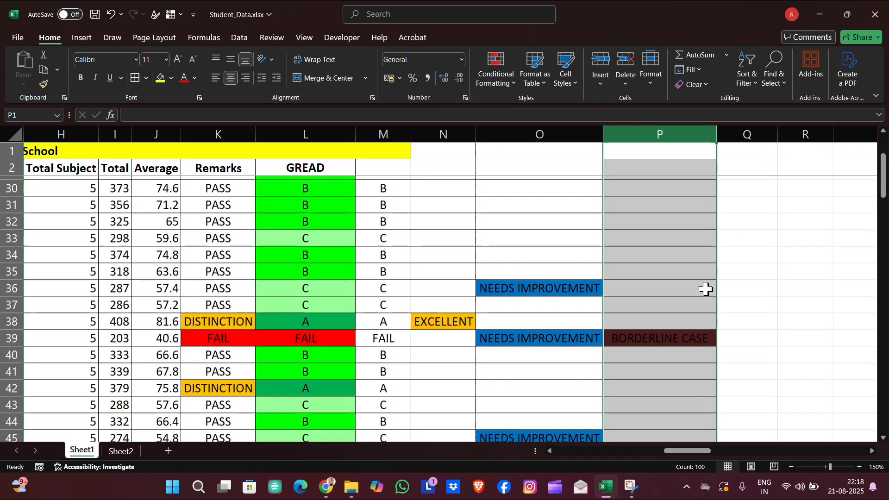
scroll(705, 289, down, 19)
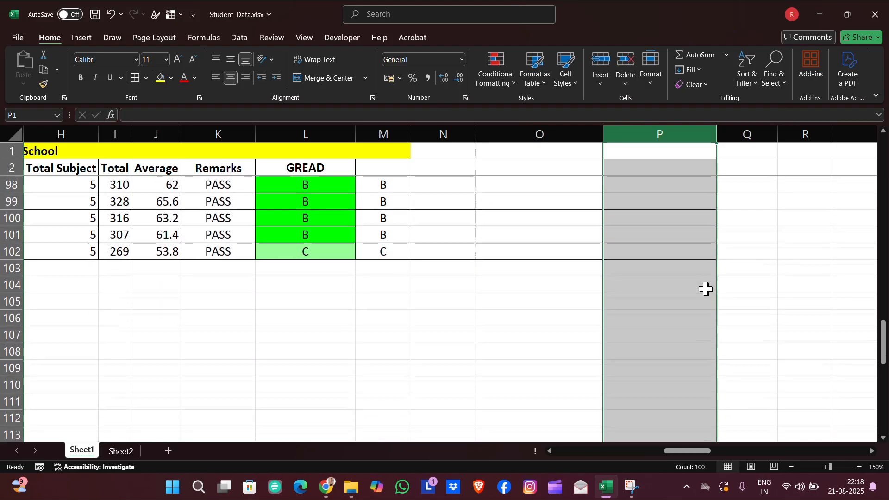
scroll(705, 289, up, 20)
scroll(706, 289, up, 7)
- Autofit the width of column P and unhide the adjacent column Q
click(693, 288)
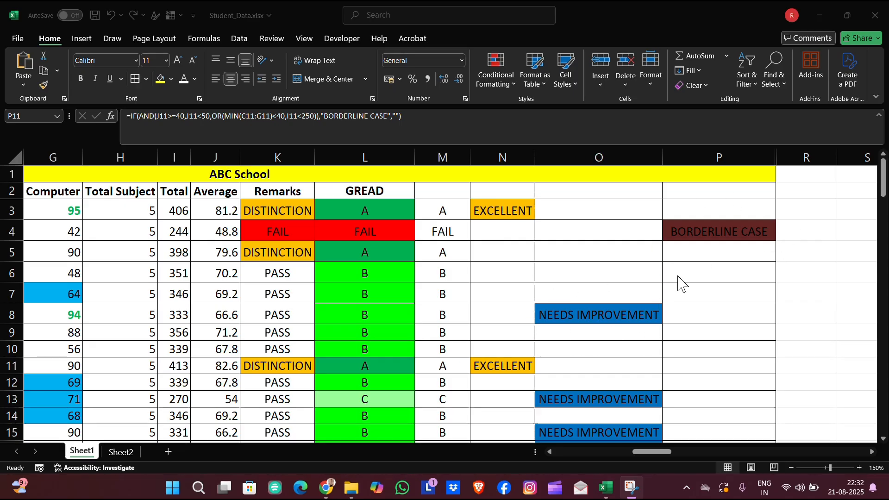
scroll(734, 283, right, 2)
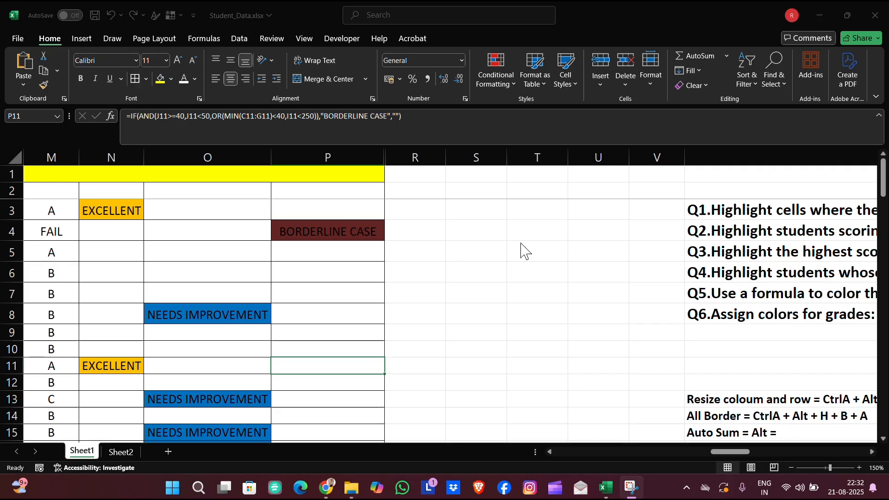
click(424, 240)
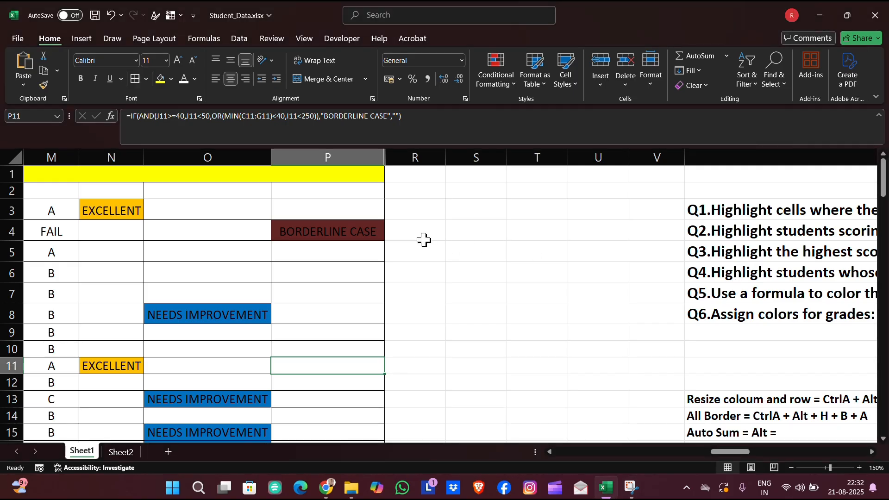
double_click(385, 155)
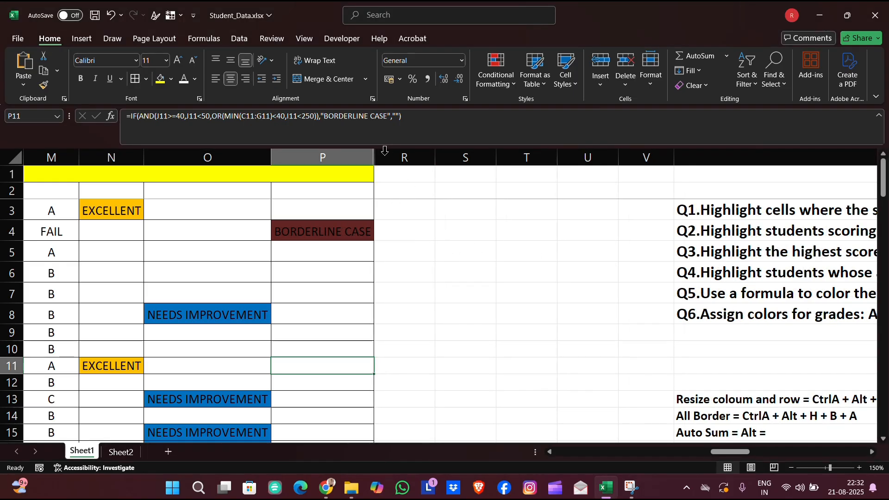
double_click(376, 154)
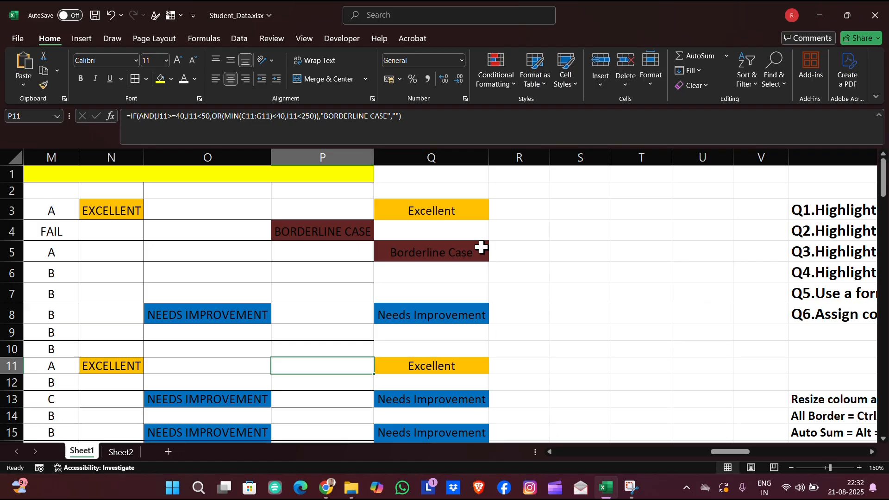
- Scroll through columns P and Q to compare the remarks and their fills
scroll(442, 208, down, 4)
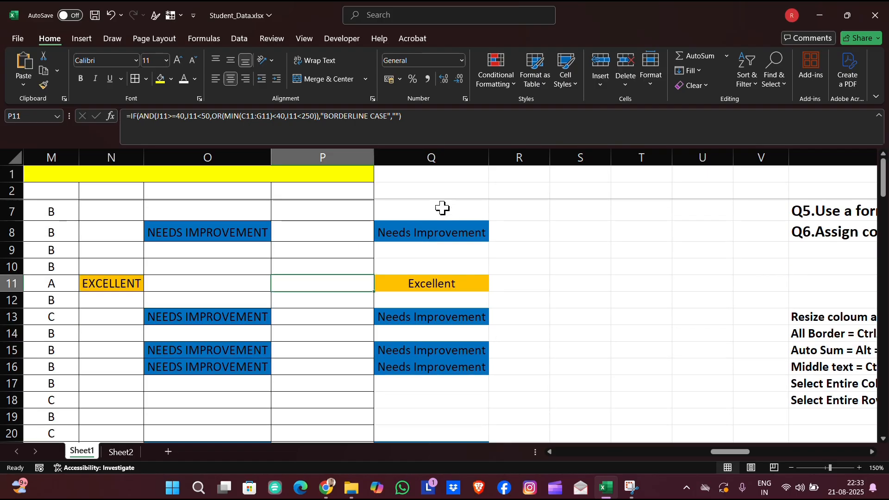
scroll(442, 208, down, 6)
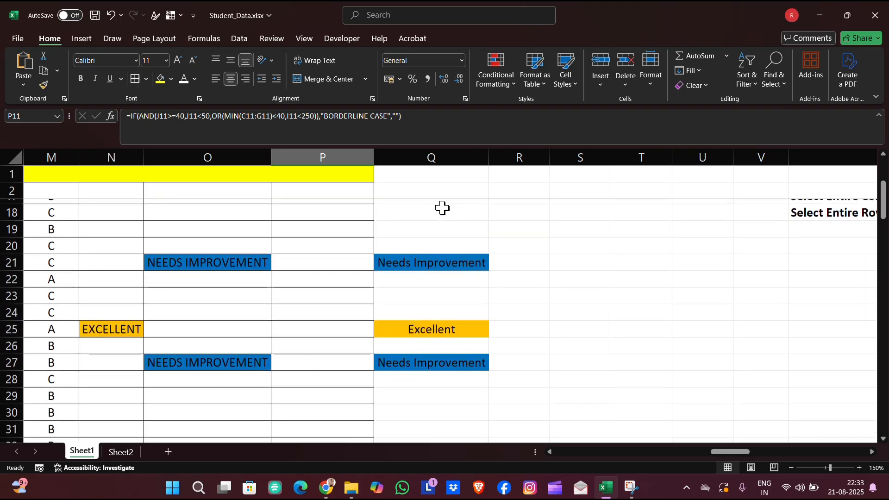
scroll(442, 203, down, 5)
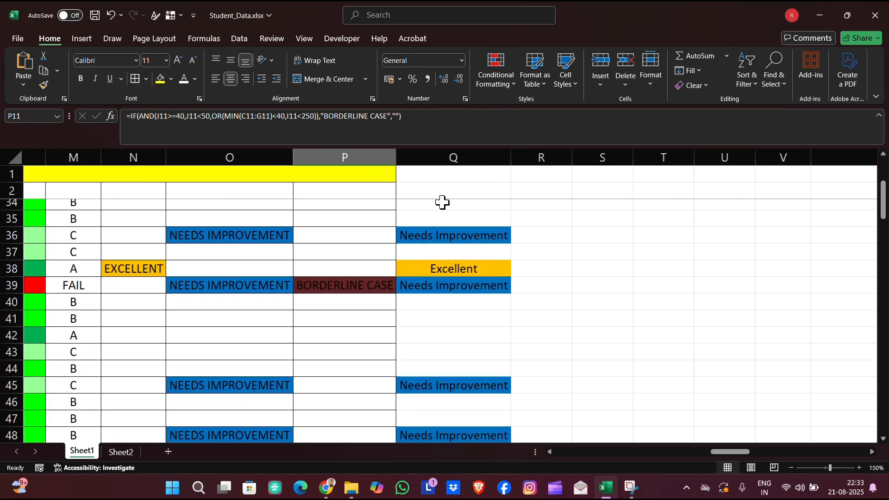
scroll(442, 202, down, 5)
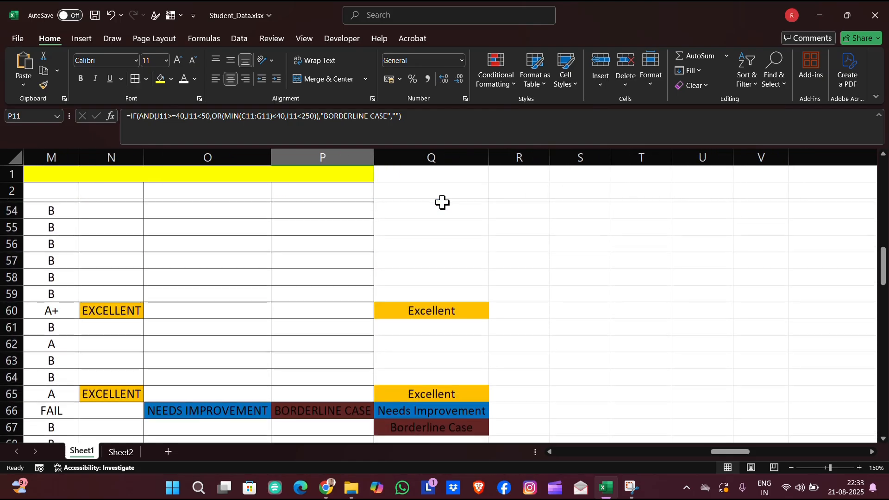
scroll(442, 203, down, 2)
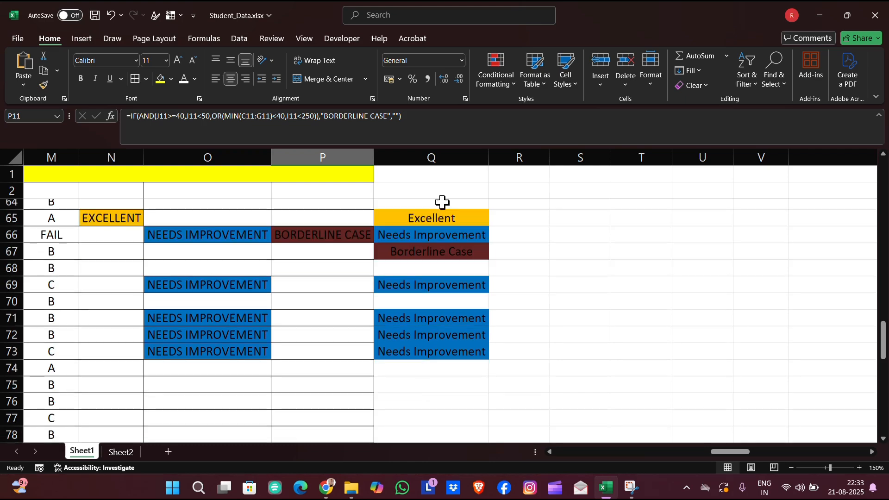
scroll(442, 202, down, 6)
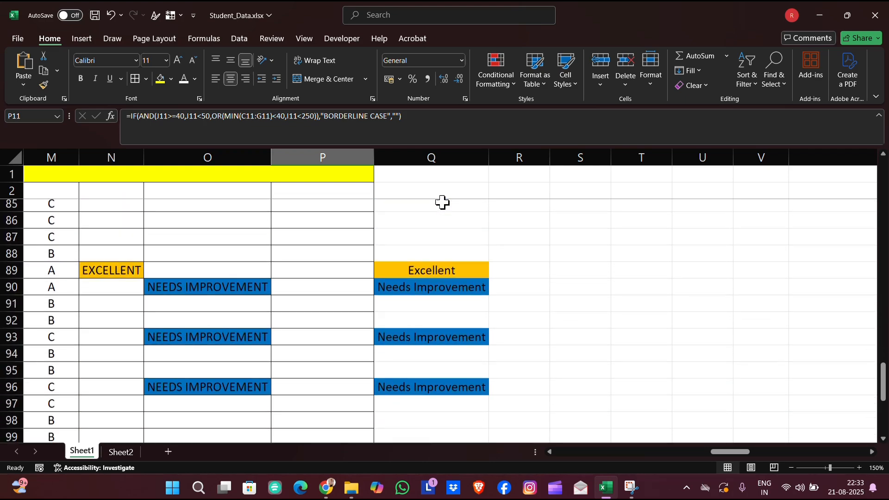
scroll(442, 202, up, 20)
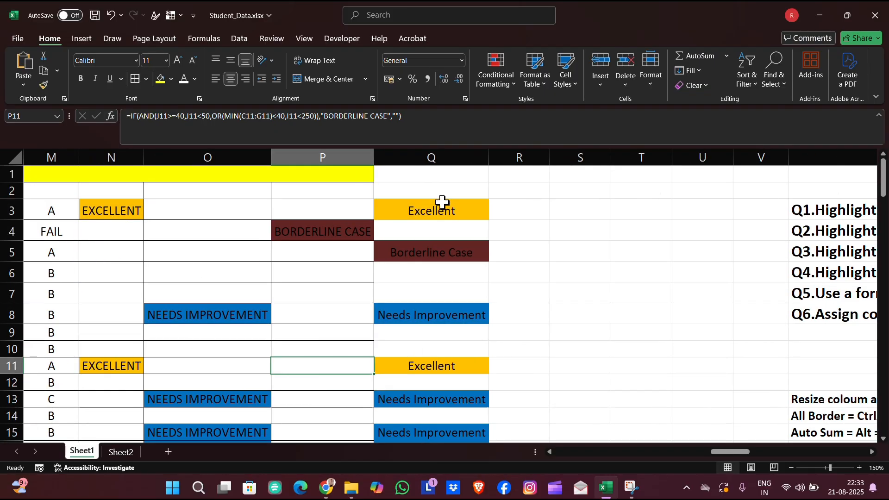
scroll(442, 202, up, 5)
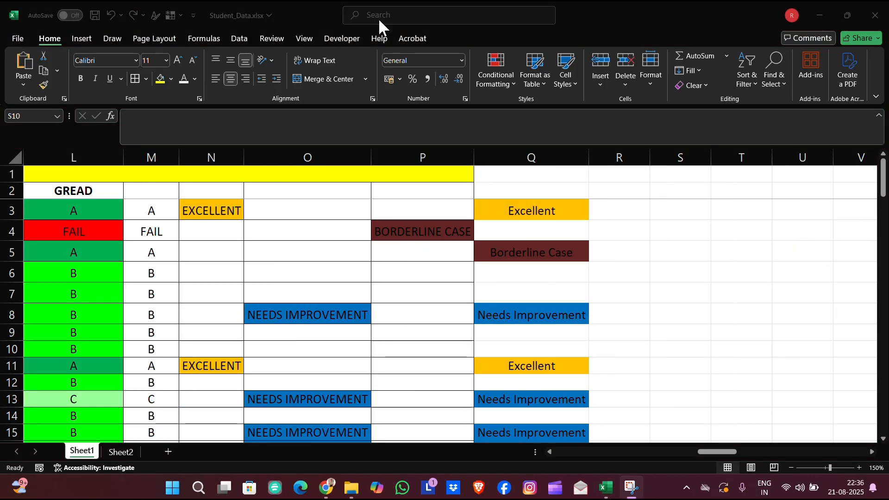
- Open the combined nested IF formula in Q3 for inspection and close it
click(566, 208)
double_click(568, 208)
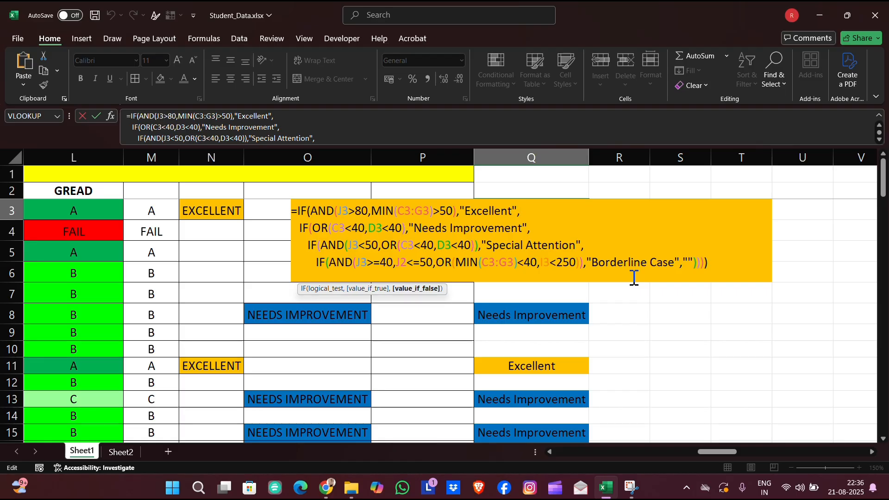
key(Return)
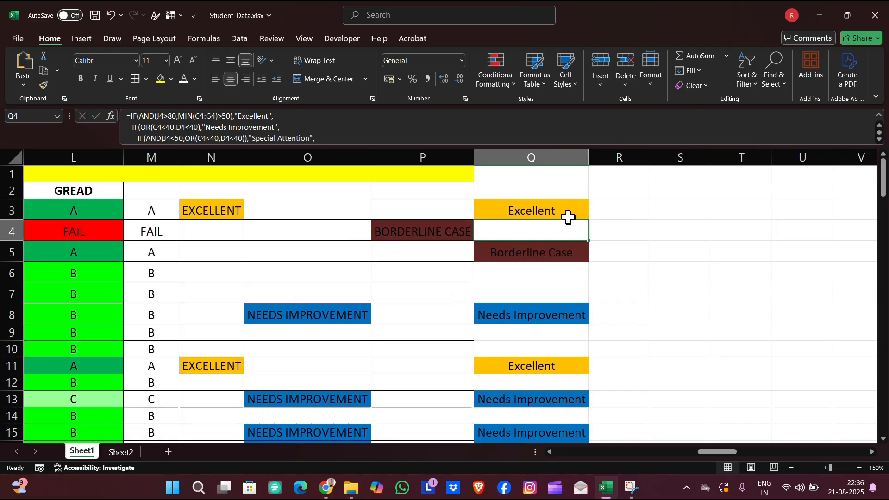